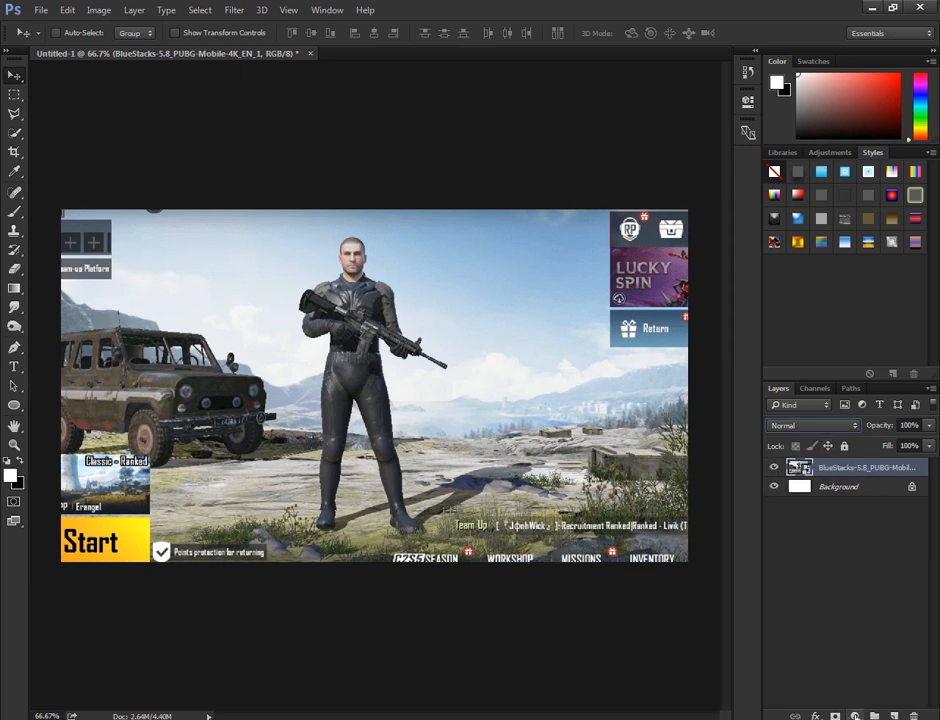
# - Add a bright cyan (#00d8ff) solid color fill layer above the game lobby screenshot
pyautogui.click(855, 716)
pyautogui.click(871, 397)
pyautogui.moveTo(670, 330); pyautogui.dragTo(686, 272)
pyautogui.moveTo(630, 215); pyautogui.dragTo(786, 210)
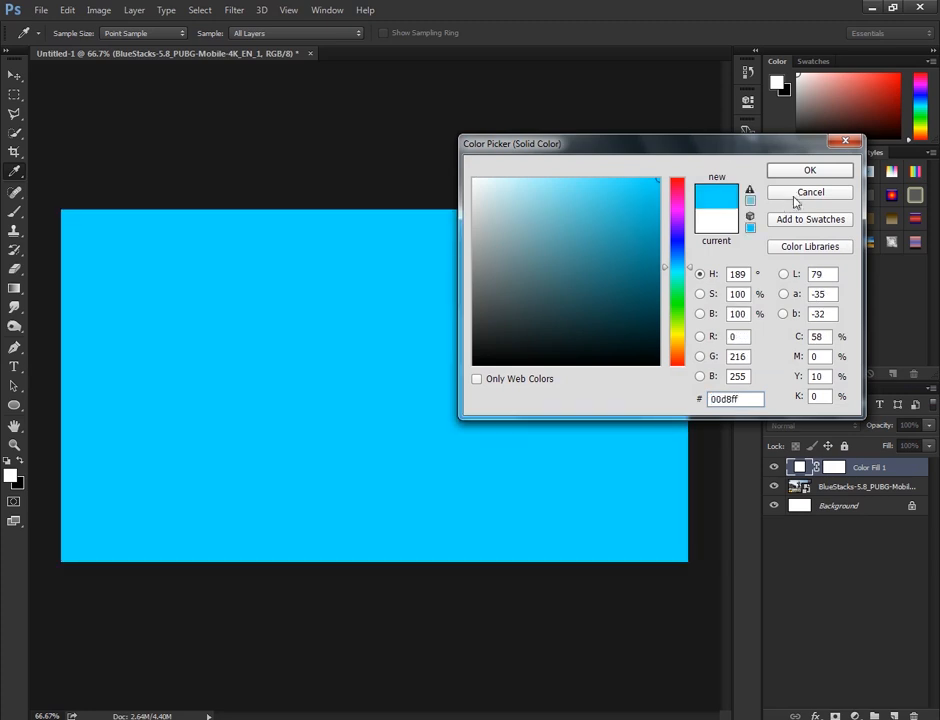
pyautogui.click(795, 176)
# - Clip the cyan fill to the game lobby screenshot and set its blend mode to Soft Light
pyautogui.keyDown('alt'); pyautogui.click(876, 470); pyautogui.keyUp('alt')
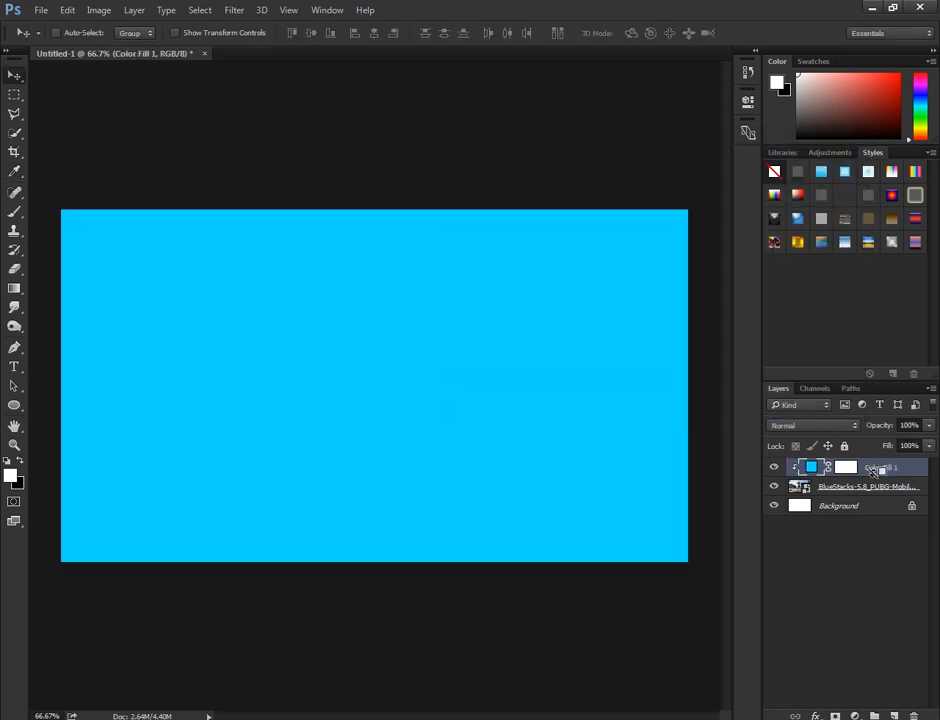
pyautogui.click(817, 430)
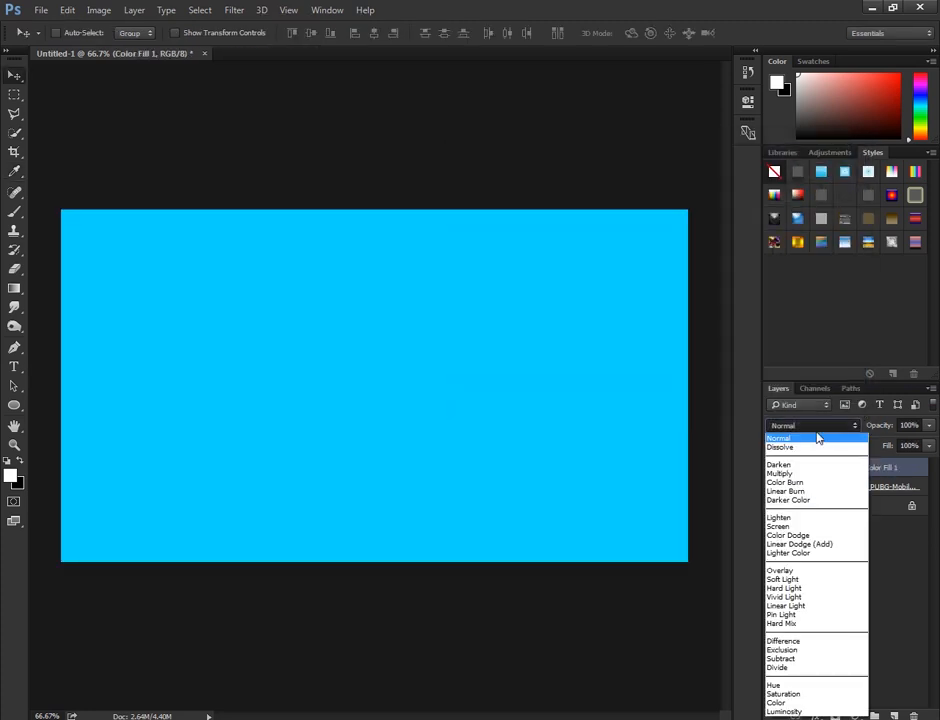
pyautogui.click(788, 580)
pyautogui.click(14, 96)
pyautogui.click(15, 77)
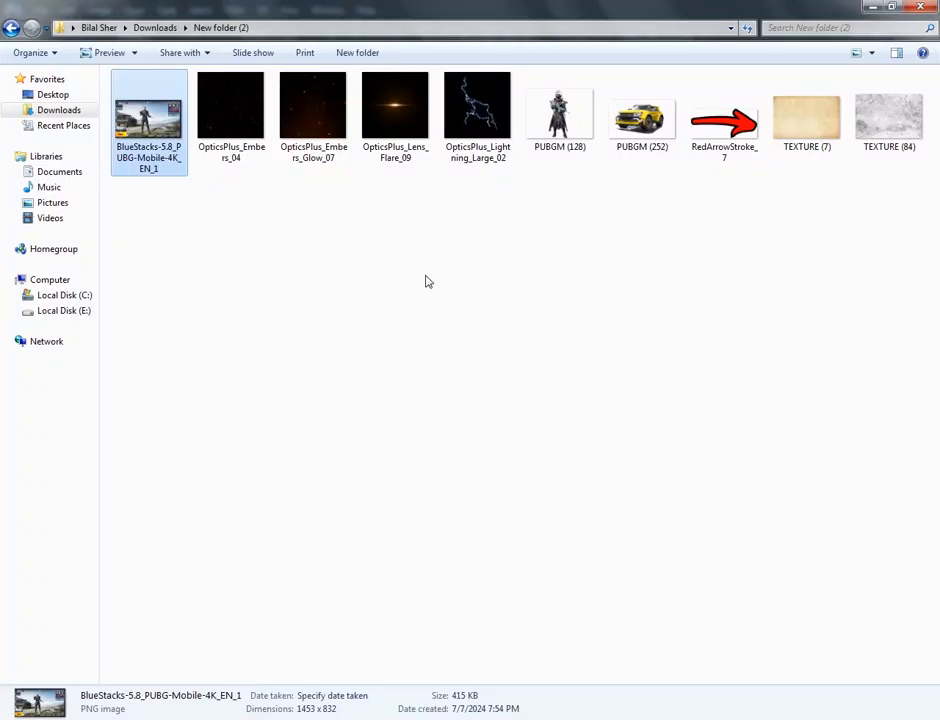
# - Place the TEXTURE (84) image from the New folder (2) folder and scale it to about 83% to cover the canvas
pyautogui.moveTo(895, 121); pyautogui.dragTo(238, 687)
pyautogui.moveTo(889, 118); pyautogui.dragTo(368, 430)
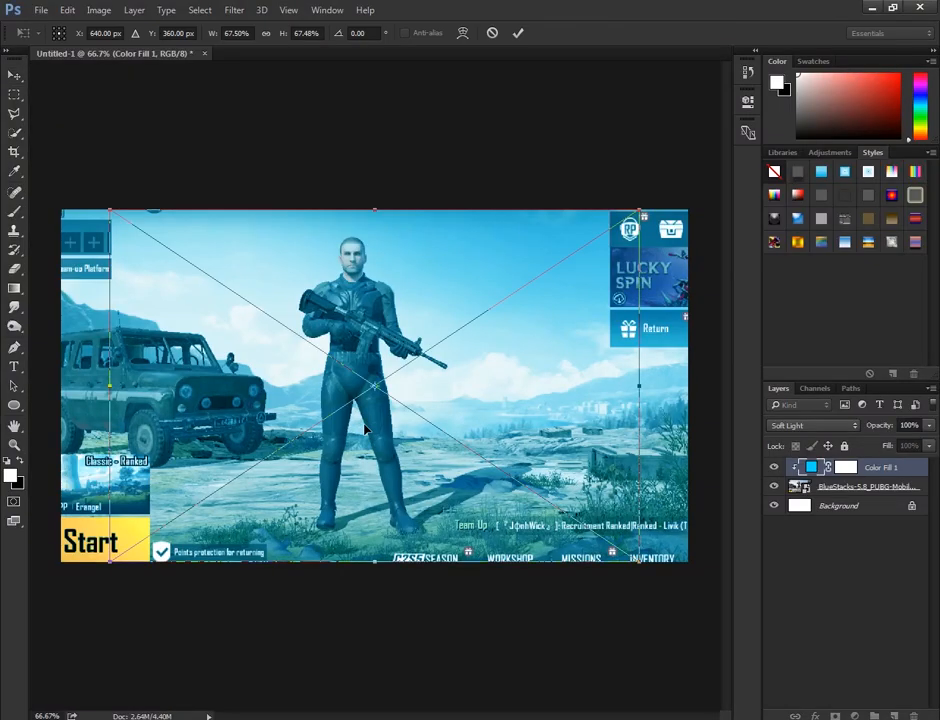
pyautogui.moveTo(646, 208); pyautogui.dragTo(768, 126)
pyautogui.moveTo(622, 293); pyautogui.dragTo(575, 313)
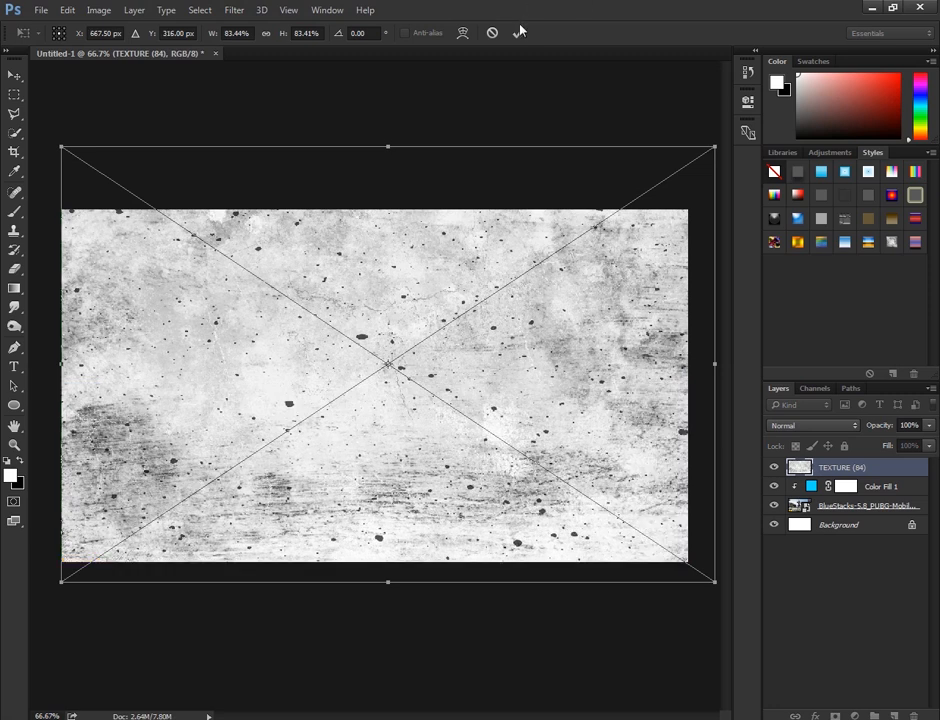
pyautogui.click(518, 32)
# - Set the TEXTURE (84) layer's blend mode to Soft Light
pyautogui.click(798, 430)
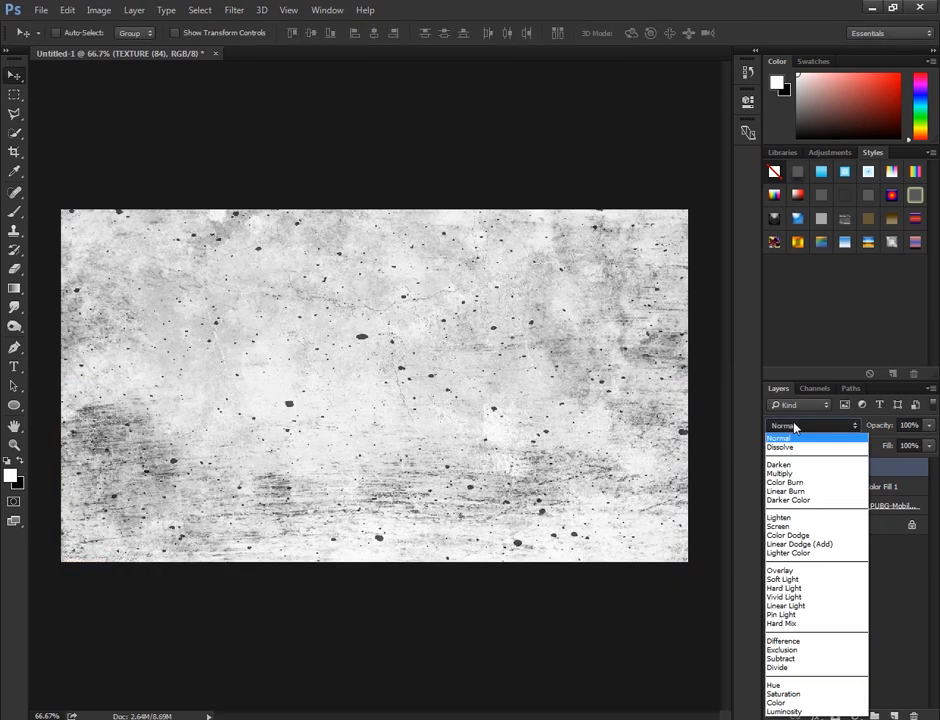
pyautogui.click(789, 580)
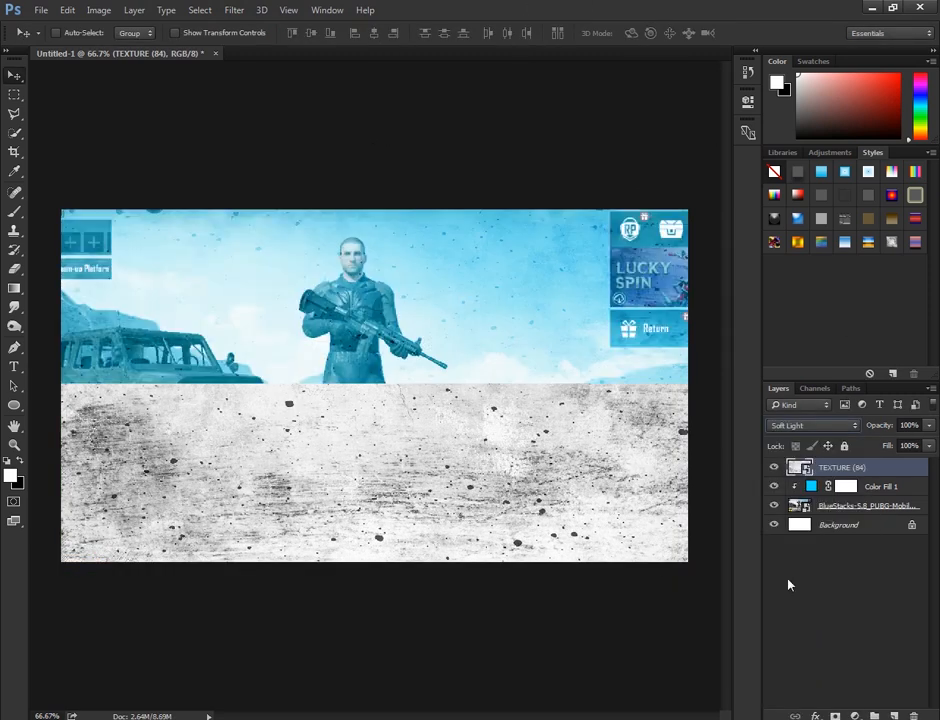
pyautogui.click(15, 93)
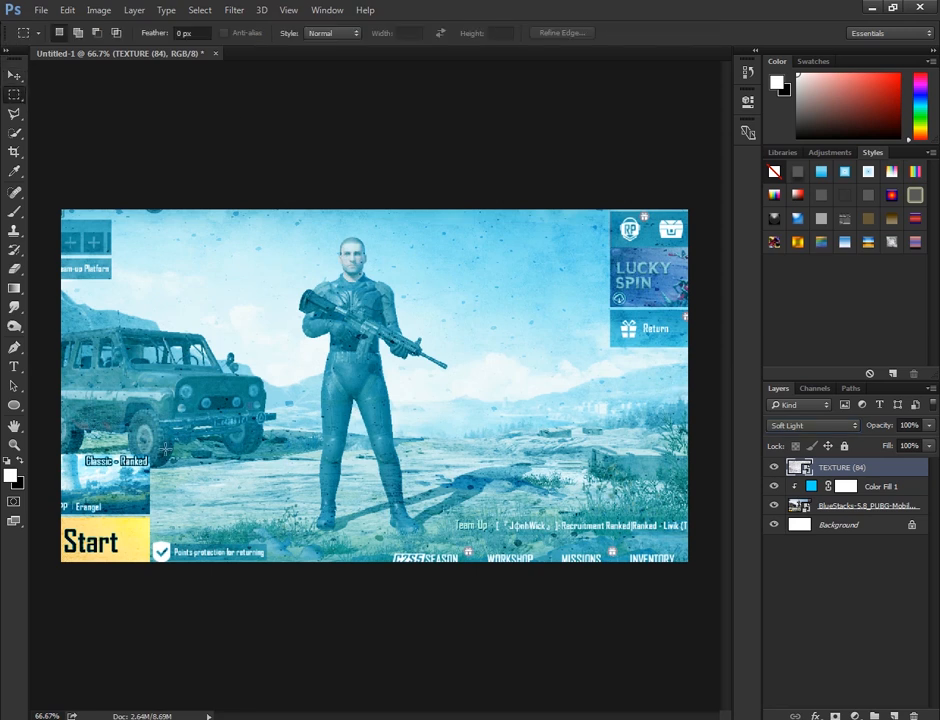
# - Place the TEXTURE (7) paper image, enlarge it and shift it sideways to cover the canvas
pyautogui.hotkey('alt', 'Tab')
pyautogui.moveTo(824, 127); pyautogui.dragTo(245, 338)
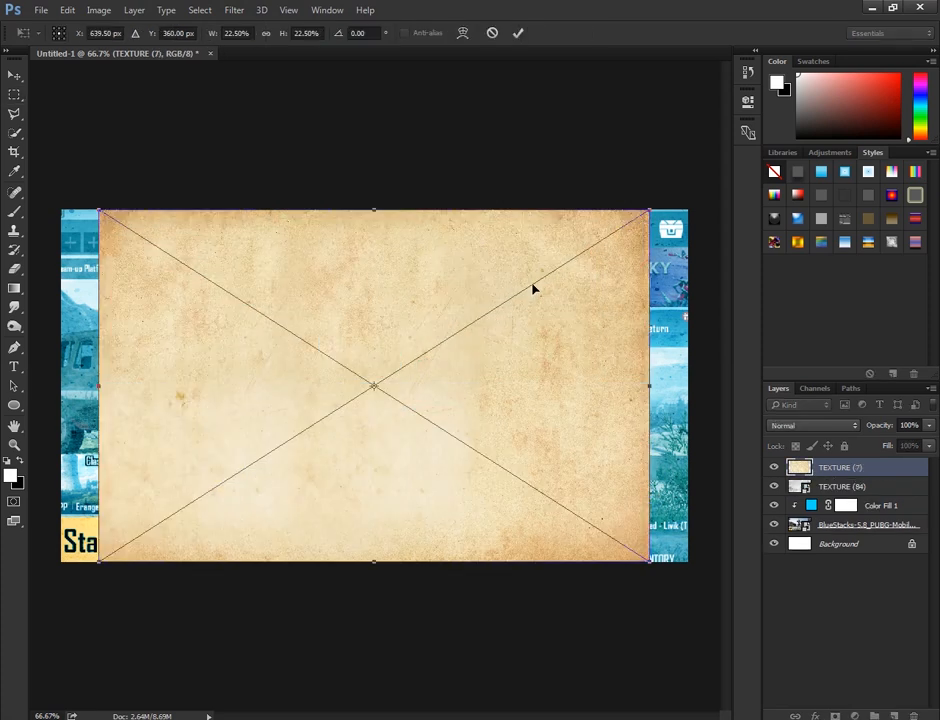
pyautogui.moveTo(651, 206); pyautogui.dragTo(719, 164)
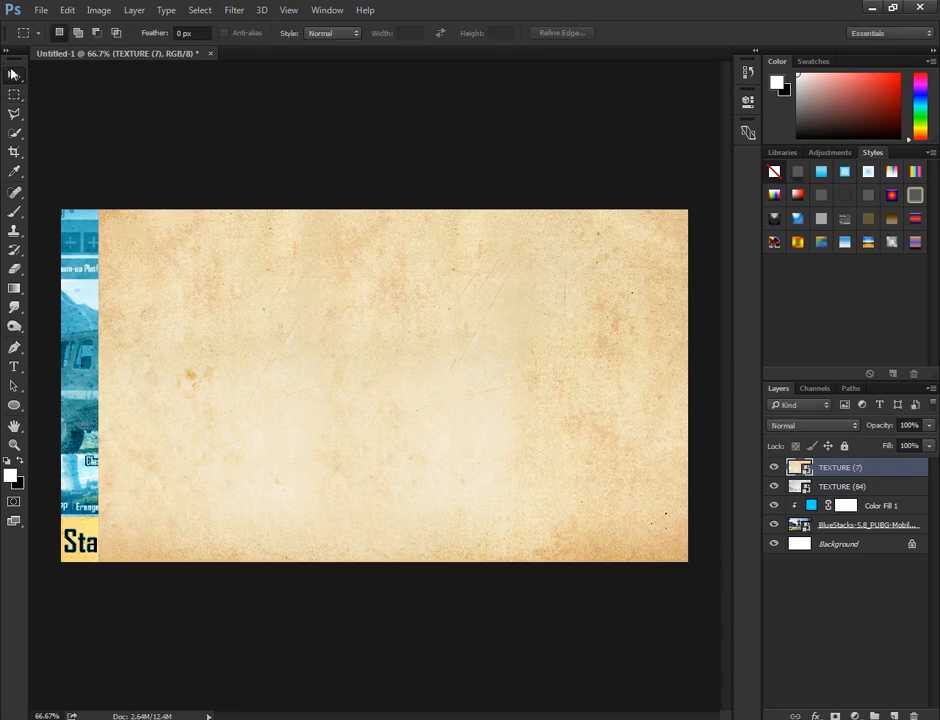
pyautogui.press('v')
pyautogui.moveTo(478, 386); pyautogui.dragTo(462, 386)
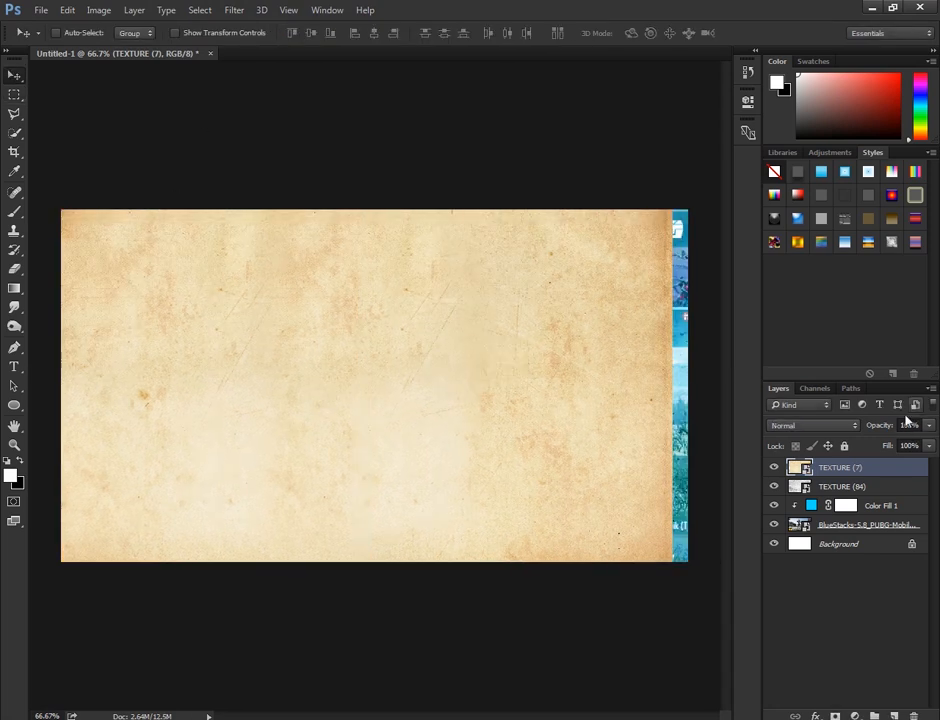
# - Set the TEXTURE (7) layer to Overlay blending at 31% opacity
pyautogui.click(822, 428)
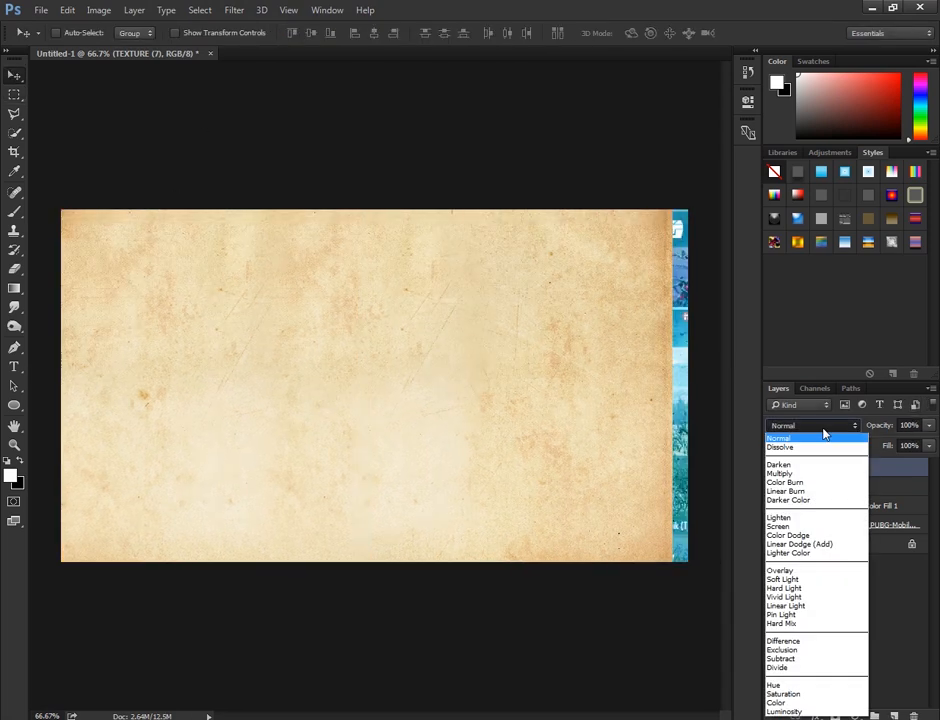
pyautogui.click(805, 571)
pyautogui.moveTo(884, 430); pyautogui.dragTo(860, 426)
# - Place the PUBGM (128) character image, enlarge it and position it over the right part of the canvas
pyautogui.hotkey('alt', 'Tab')
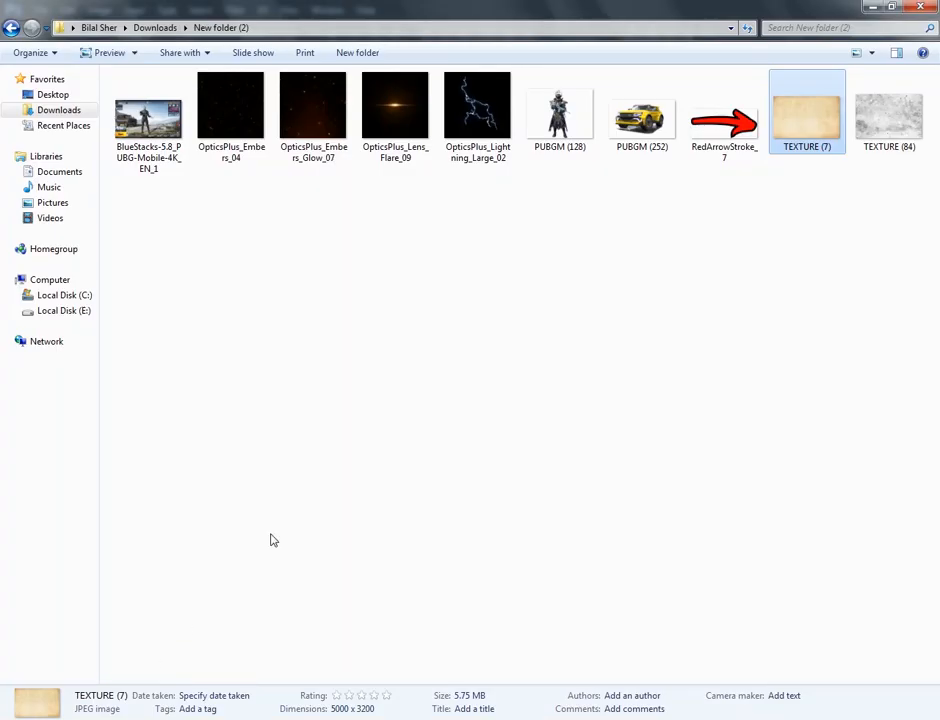
pyautogui.moveTo(556, 128); pyautogui.dragTo(329, 447)
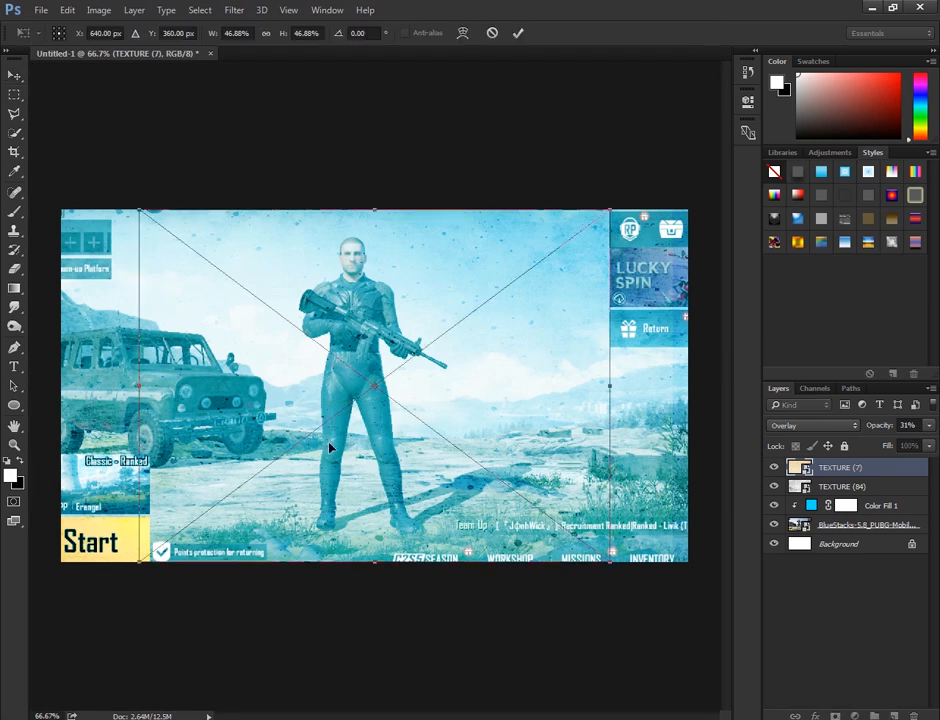
pyautogui.moveTo(609, 211); pyautogui.dragTo(807, 62)
pyautogui.moveTo(558, 301); pyautogui.dragTo(650, 454)
pyautogui.click(519, 34)
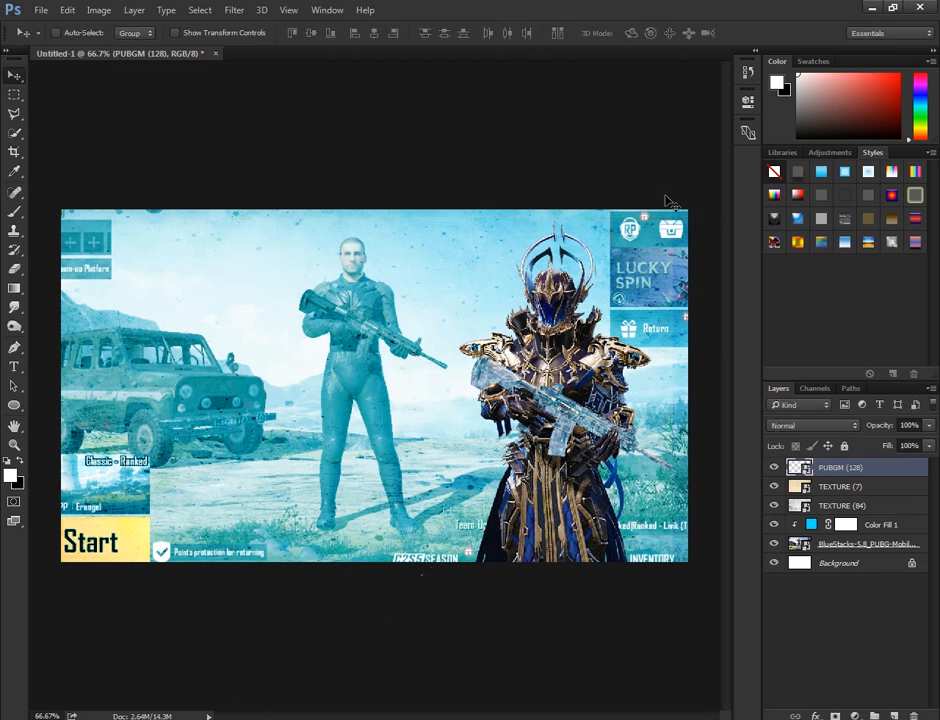
# - Add a black (#000000) solid color fill layer directly above TEXTURE (7), beneath the armored character
pyautogui.click(836, 485)
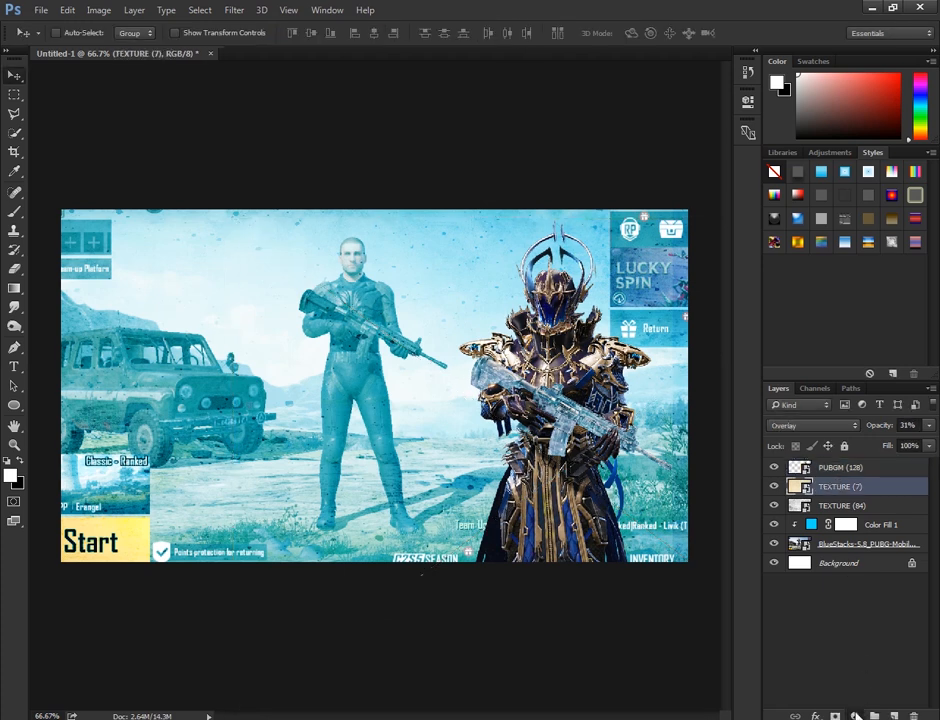
pyautogui.click(855, 716)
pyautogui.click(843, 394)
pyautogui.write('000000')
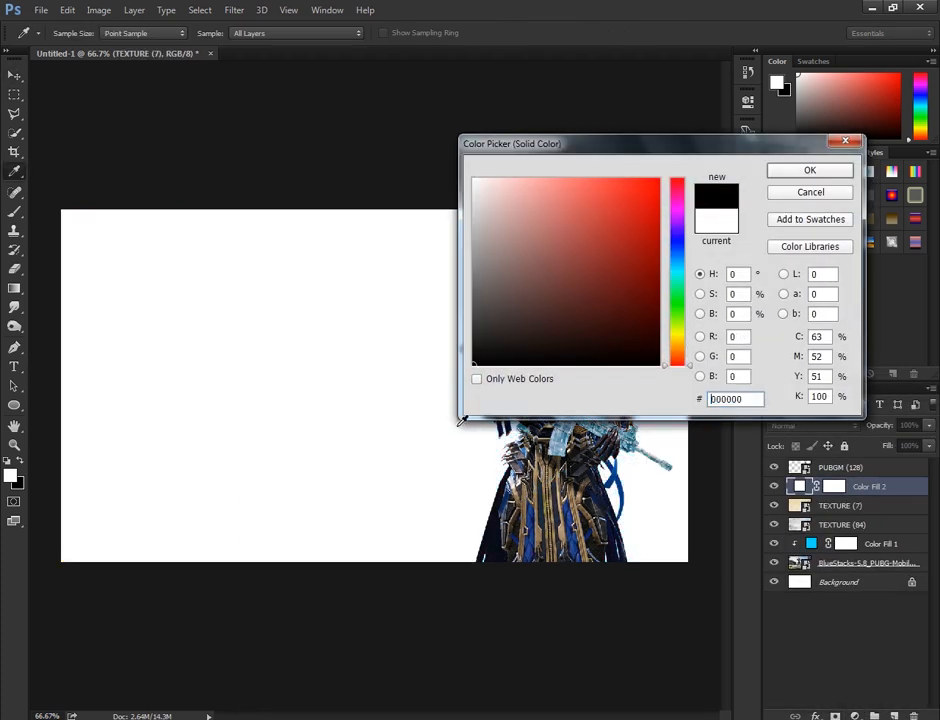
pyautogui.press('Return')
# - Give the black fill layer a lightening blend mode that hides its black
pyautogui.click(813, 430)
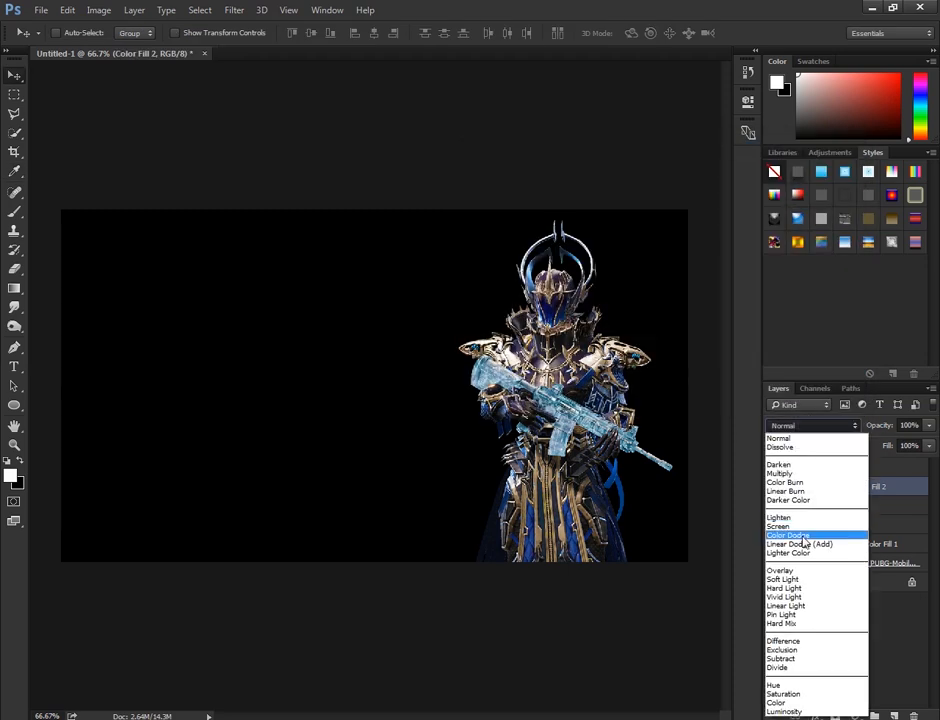
pyautogui.click(801, 521)
pyautogui.click(810, 427)
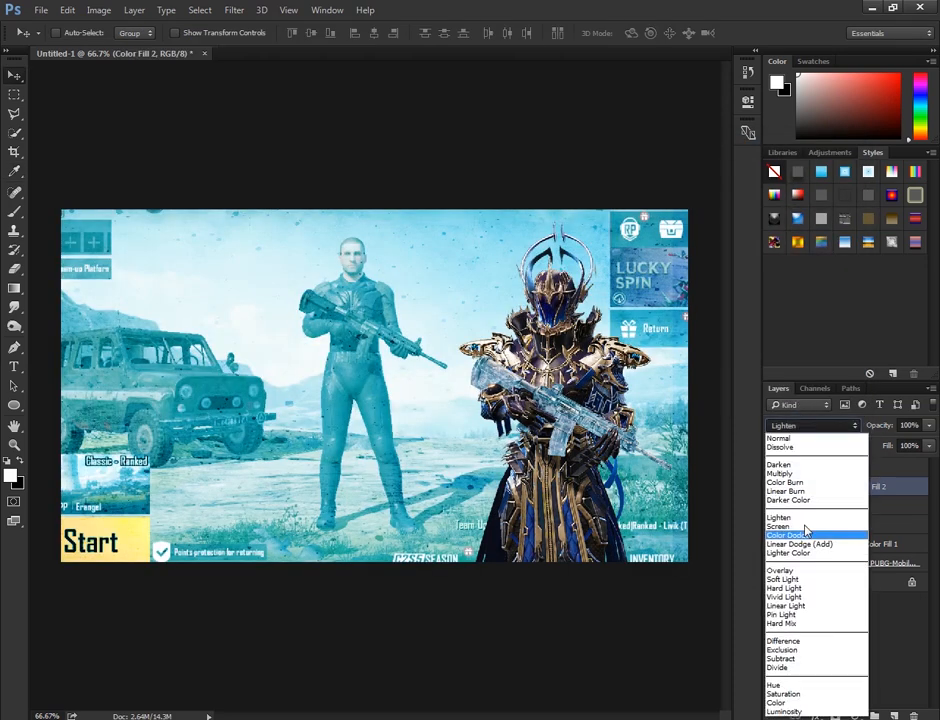
pyautogui.click(803, 529)
# - Add an empty layer clipped to the black fill and a Gradient Map adjustment above it
pyautogui.click(894, 716)
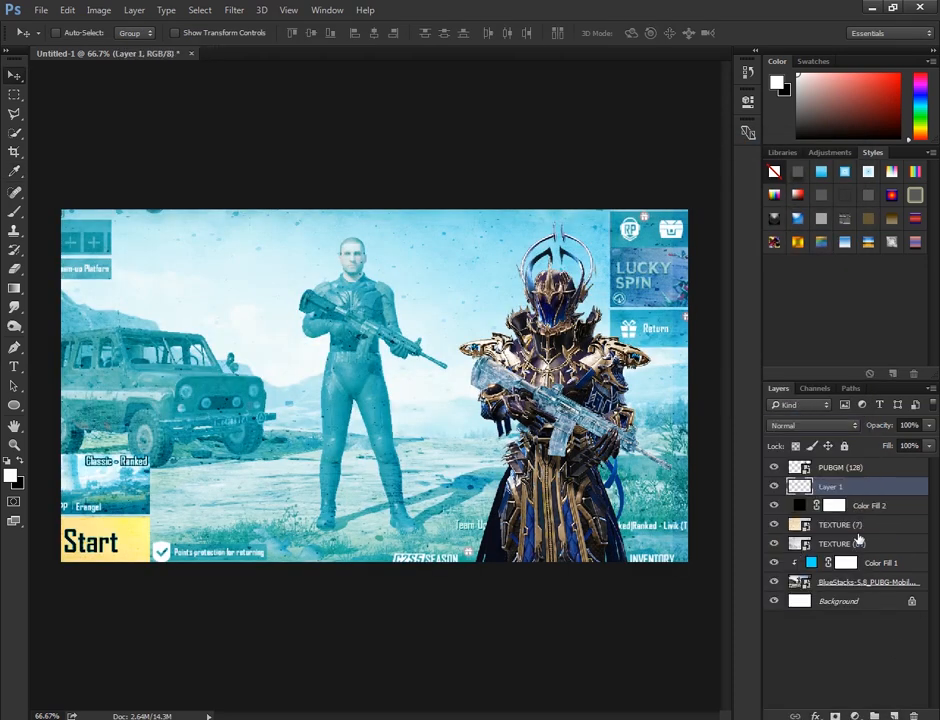
pyautogui.click(858, 715)
pyautogui.click(812, 684)
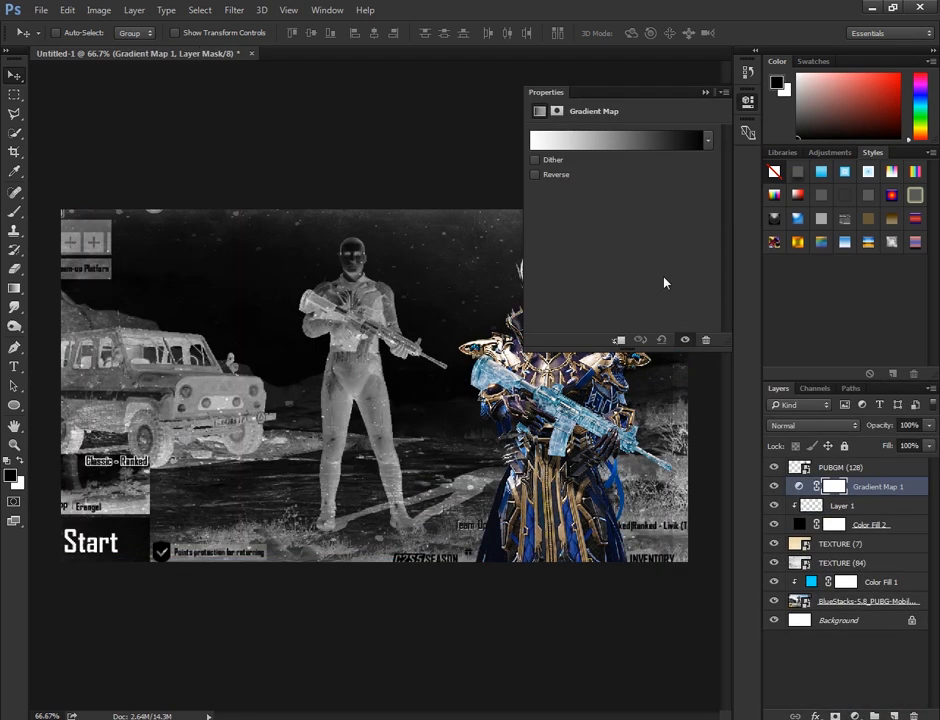
# - Start the gradient map from a black-to-white gradient and add an orange #ff9600 color stop at 41%
pyautogui.click(607, 147)
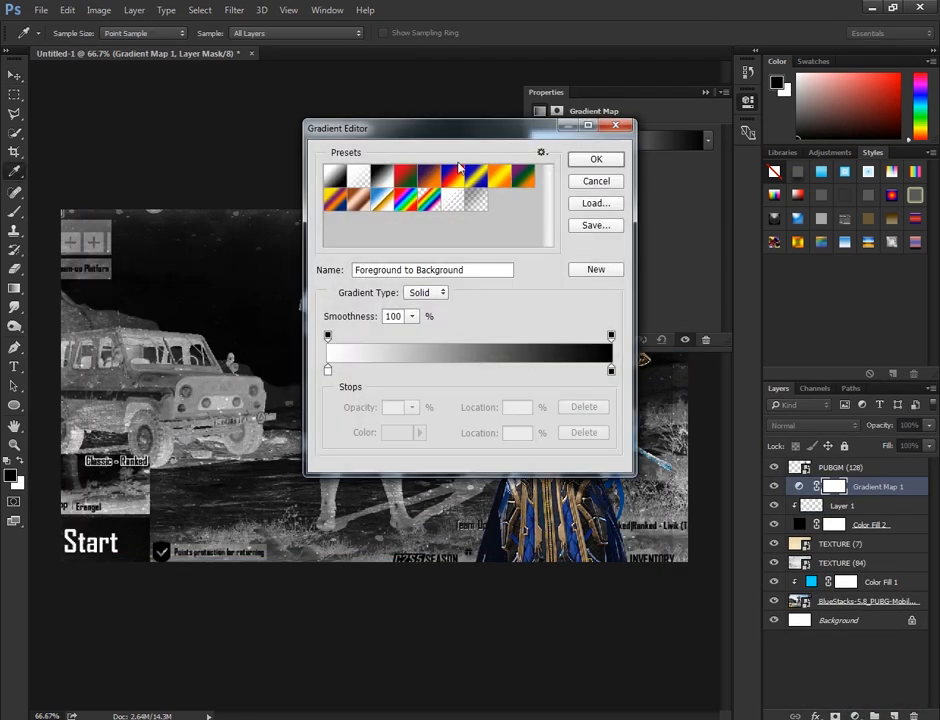
pyautogui.click(382, 177)
pyautogui.doubleClick(444, 370)
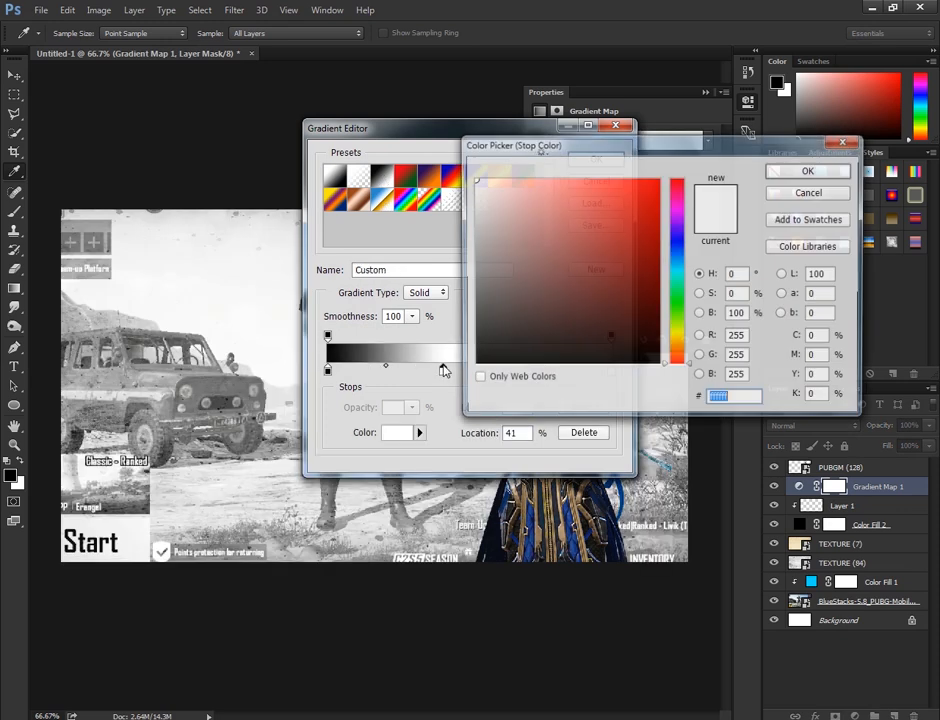
pyautogui.click(675, 349)
pyautogui.moveTo(643, 249); pyautogui.dragTo(660, 180)
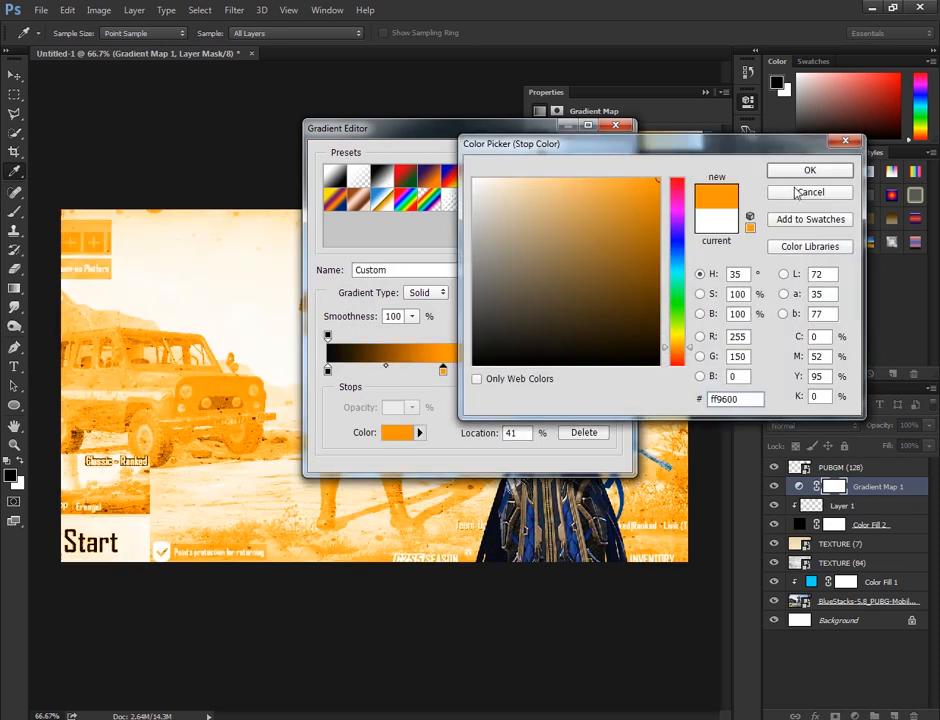
pyautogui.click(810, 170)
# - Add a yellow color stop at 64% to the gradient and clip the Gradient Map to the layers below
pyautogui.doubleClick(511, 372)
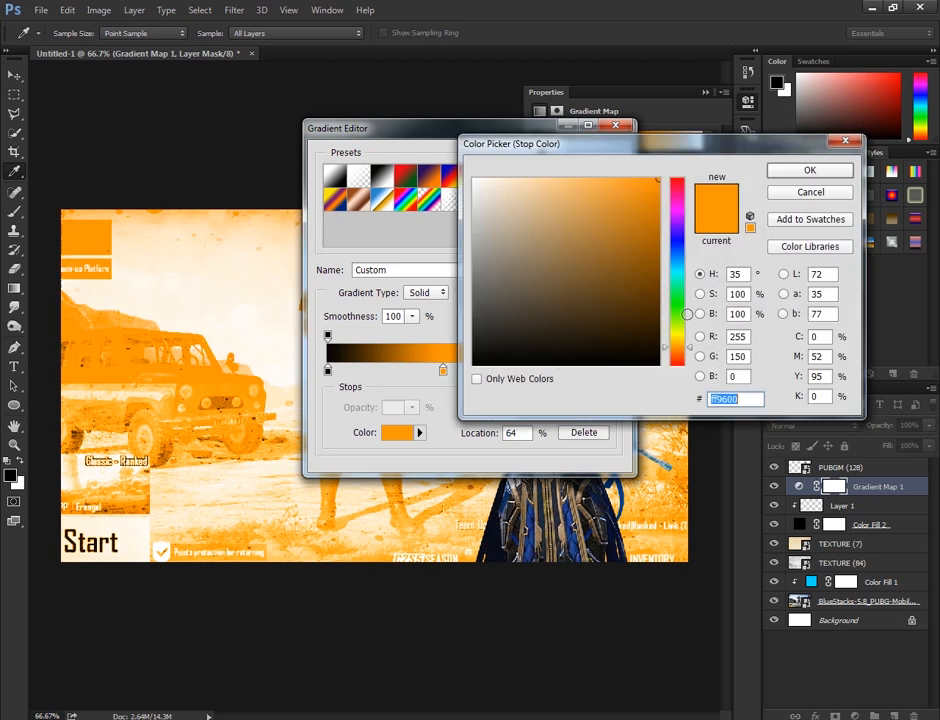
pyautogui.click(677, 338)
pyautogui.click(808, 172)
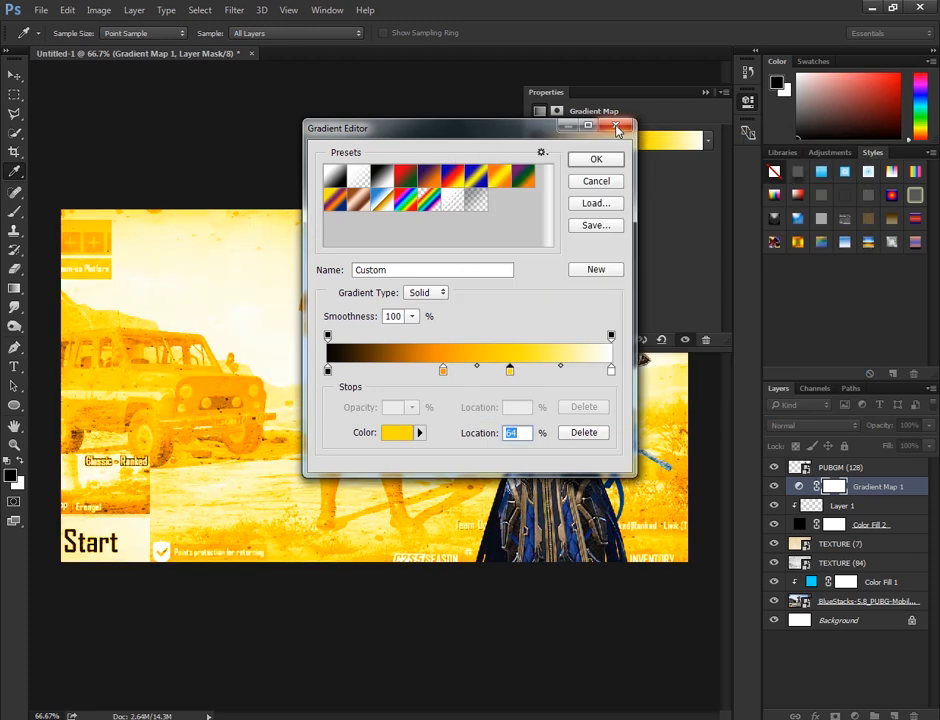
pyautogui.click(604, 164)
pyautogui.click(705, 93)
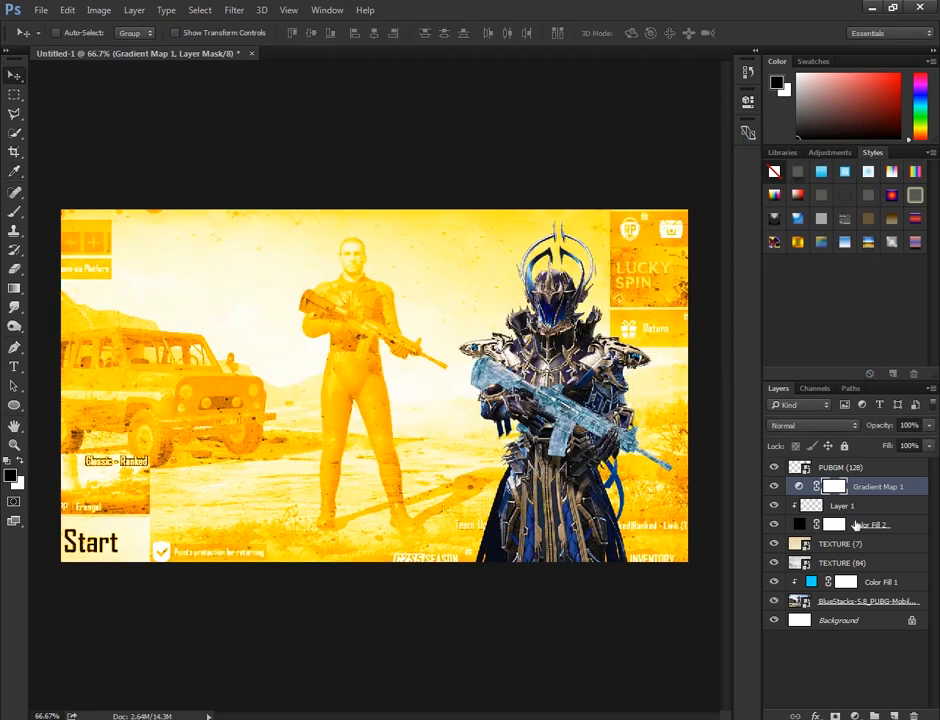
pyautogui.keyDown('alt'); pyautogui.click(862, 493); pyautogui.keyUp('alt')
# - Paint a glow behind the armored character on Layer 1 with a soft white 742 px brush and set the layer's opacity to 88%
pyautogui.click(848, 509)
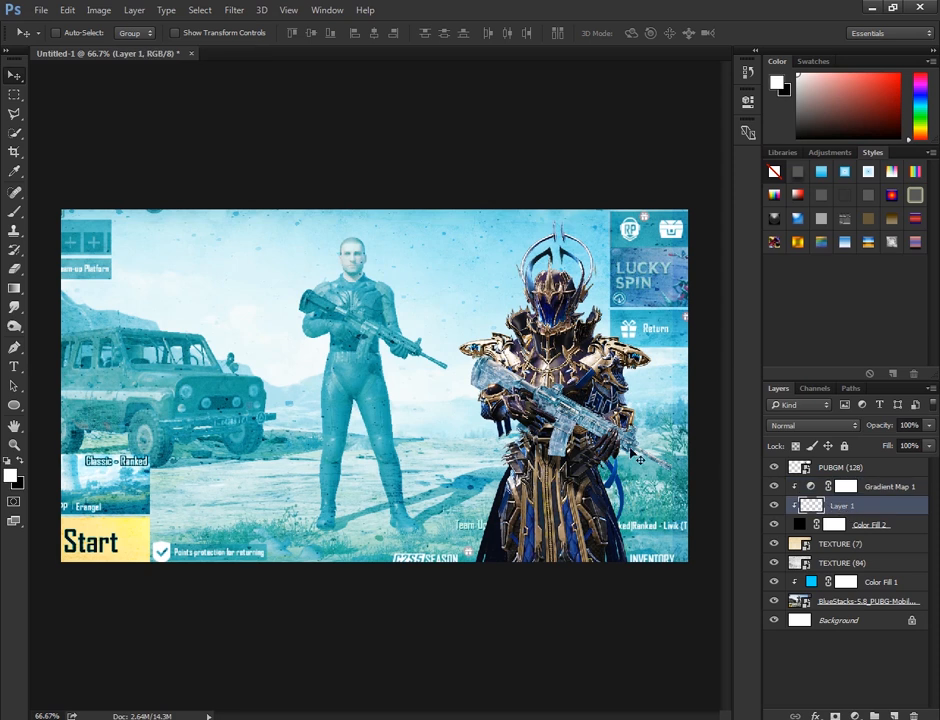
pyautogui.press('b')
pyautogui.moveTo(553, 433); pyautogui.dragTo(698, 441)
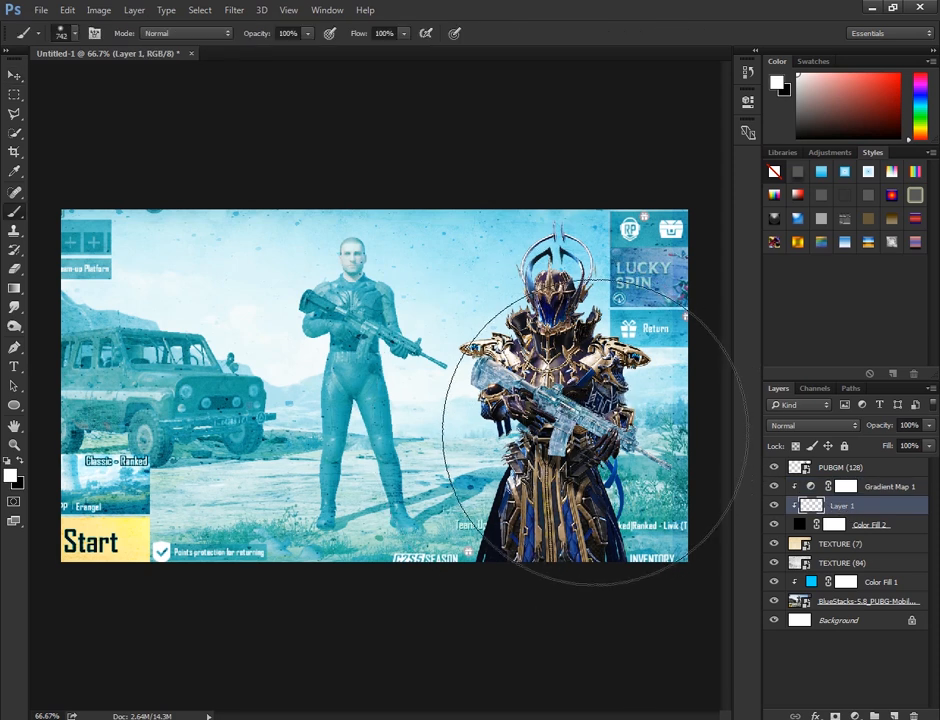
pyautogui.click(572, 439)
pyautogui.hotkey('ctrl', 'z')
pyautogui.click(544, 447)
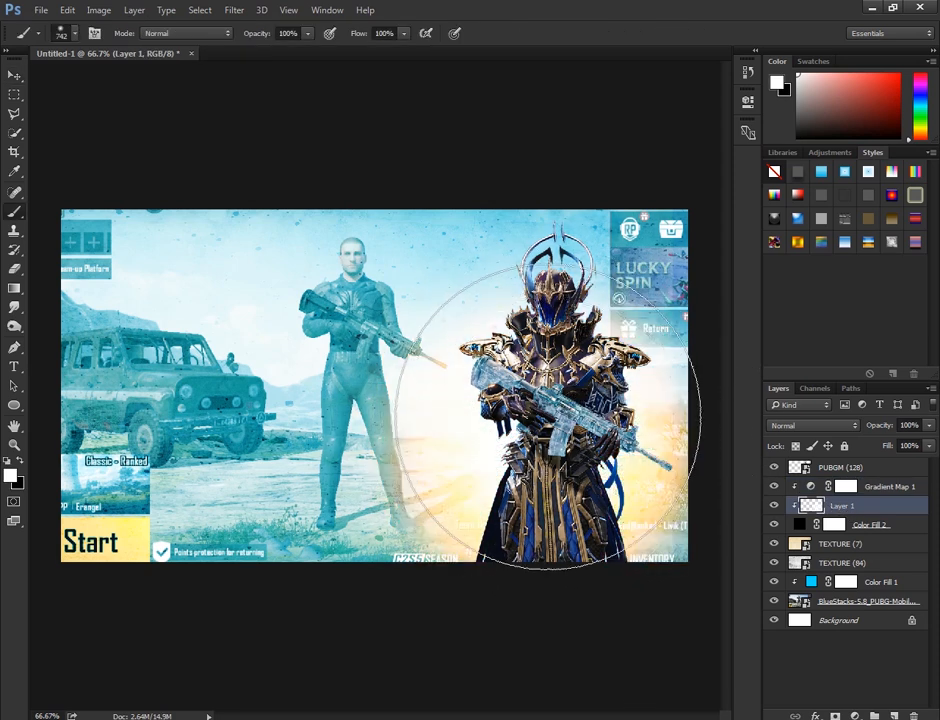
pyautogui.click(548, 416)
pyautogui.moveTo(548, 416); pyautogui.dragTo(385, 443)
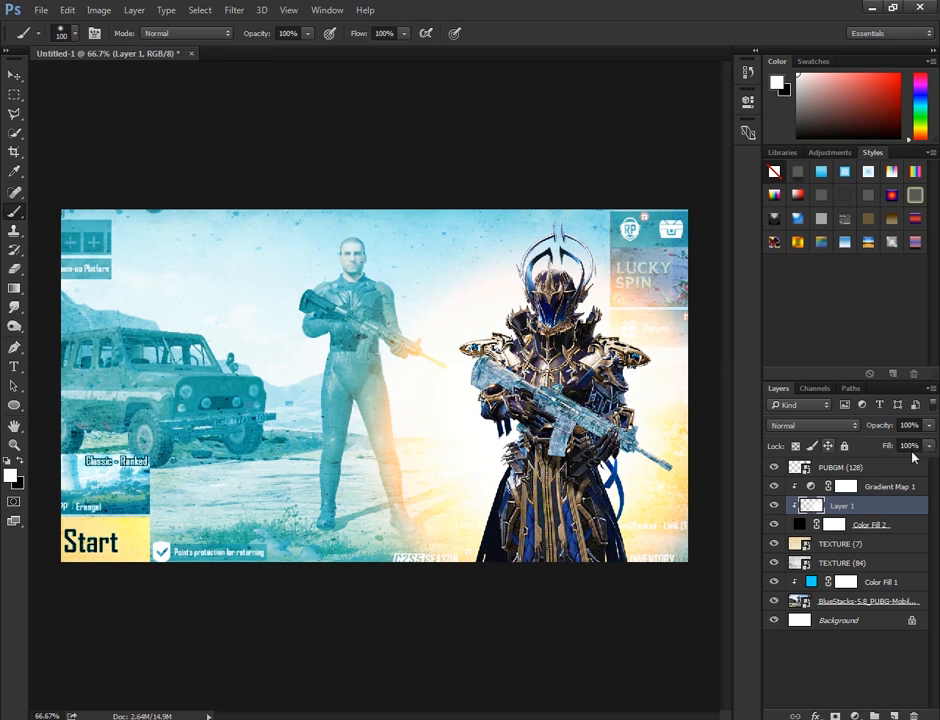
pyautogui.press('z')
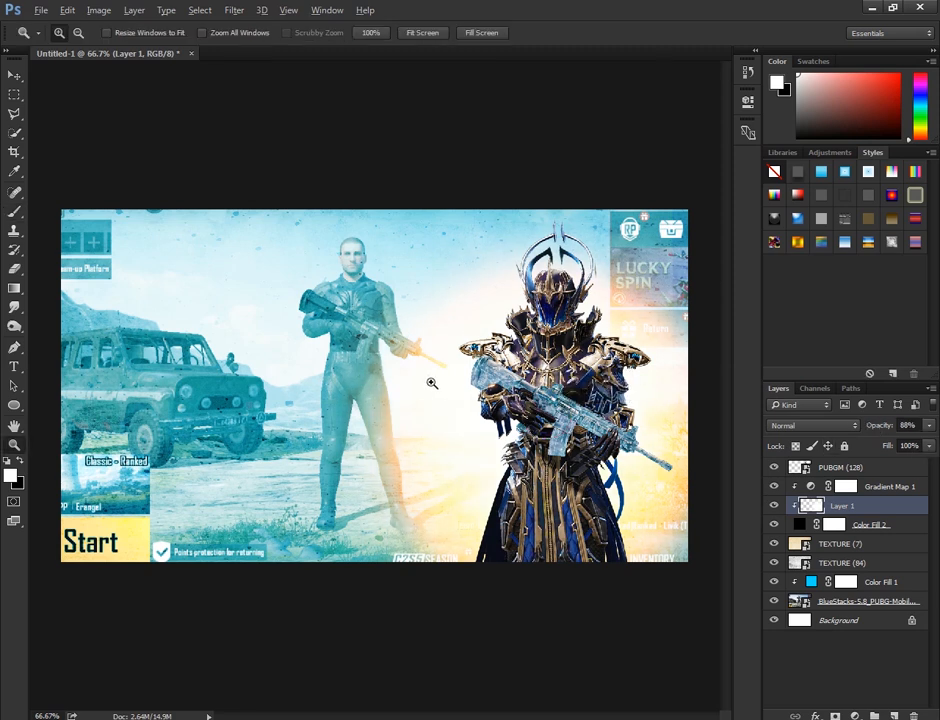
pyautogui.keyDown('alt'); pyautogui.click(432, 383); pyautogui.keyUp('alt')
pyautogui.click(418, 349)
pyautogui.press('b')
pyautogui.moveTo(394, 403)
pyautogui.mouseDown()
pyautogui.moveTo(636, 400)
pyautogui.moveTo(634, 375)
pyautogui.mouseUp()
pyautogui.click(590, 289)
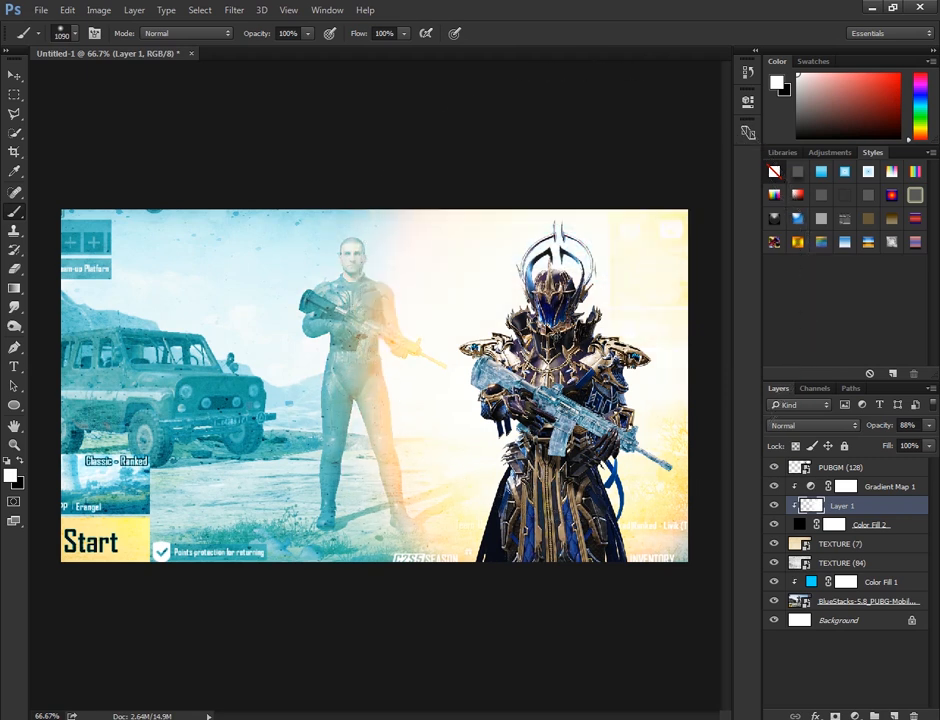
pyautogui.hotkey('ctrl', 'z')
pyautogui.moveTo(440, 382); pyautogui.dragTo(207, 396)
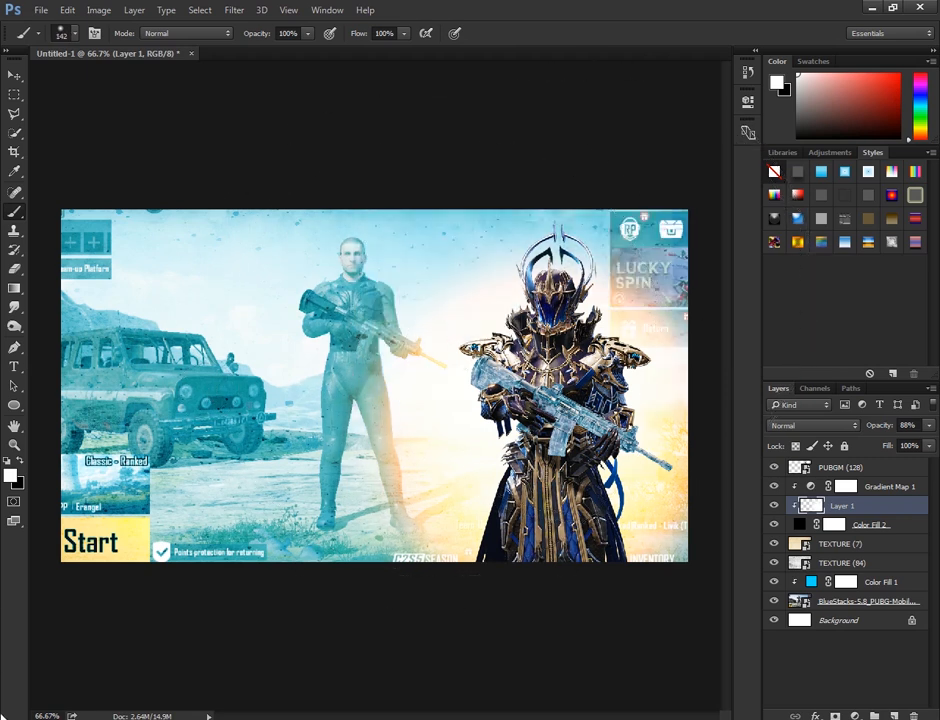
# - Place the PUBGM (252) car image, scale it down beside the armored character, and move its layer unclipped above Gradient Map 1
pyautogui.hotkey('alt', 'Tab')
pyautogui.moveTo(655, 130); pyautogui.dragTo(242, 448)
pyautogui.moveTo(449, 362); pyautogui.dragTo(386, 361)
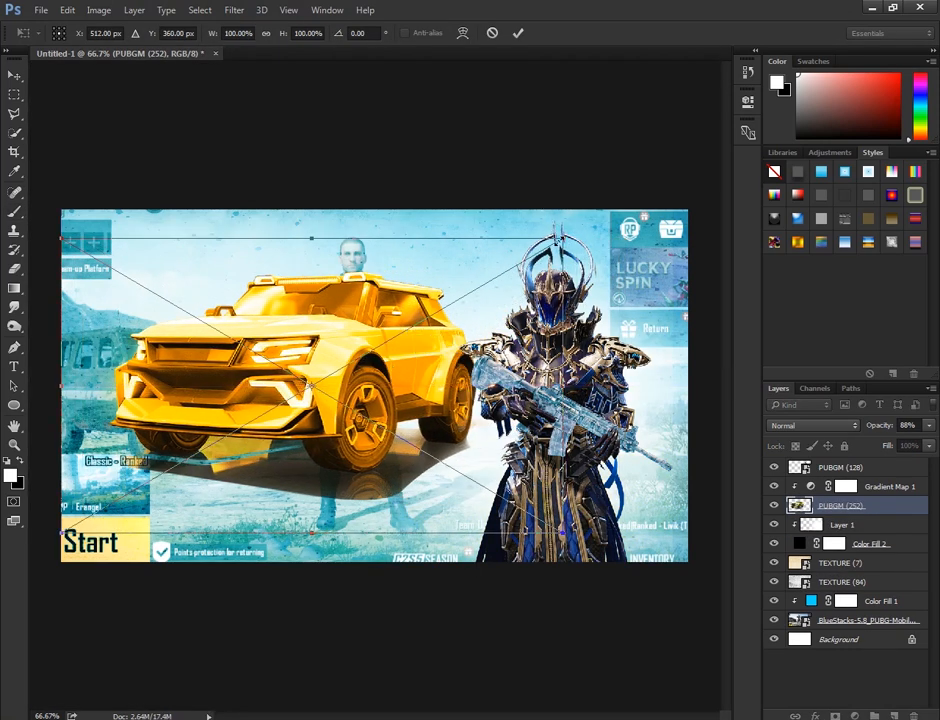
pyautogui.moveTo(556, 238); pyautogui.dragTo(463, 296)
pyautogui.click(519, 33)
pyautogui.press('b')
pyautogui.moveTo(866, 505); pyautogui.dragTo(795, 444)
pyautogui.click(10, 75)
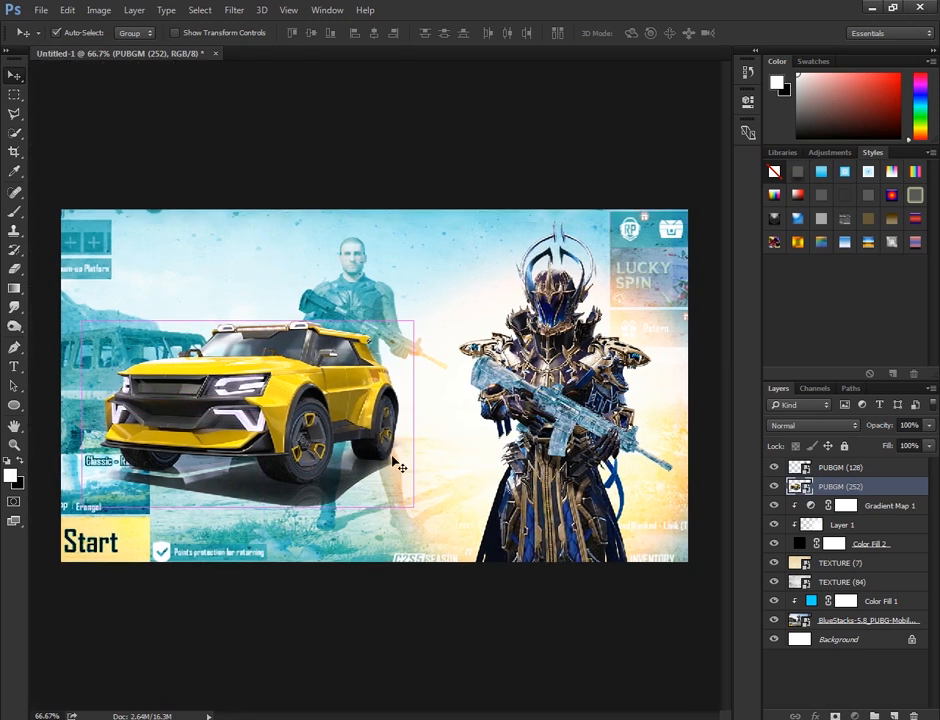
# - Enlarge the yellow car to about 89% and shift it slightly down and left so it fills the left half
pyautogui.hotkey('ctrl', 't')
pyautogui.moveTo(468, 532); pyautogui.dragTo(506, 557)
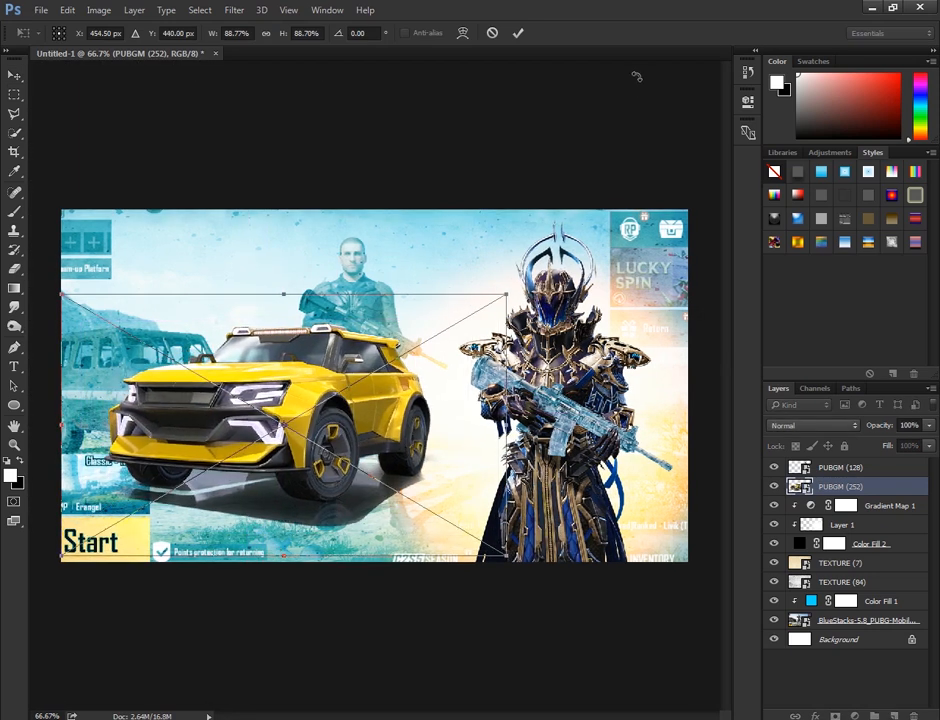
pyautogui.click(522, 37)
pyautogui.moveTo(320, 403); pyautogui.dragTo(308, 407)
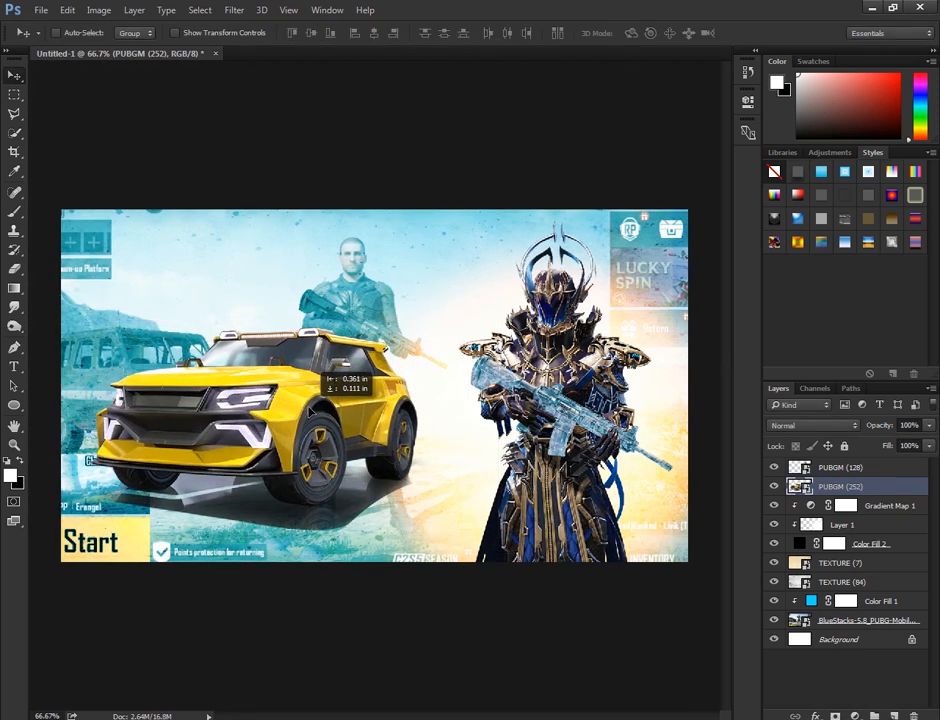
# - Place the RedArrowStroke_7 image, shrink and rotate it, and position it pointing down-left at the rear of the car's roof
pyautogui.click(70, 717)
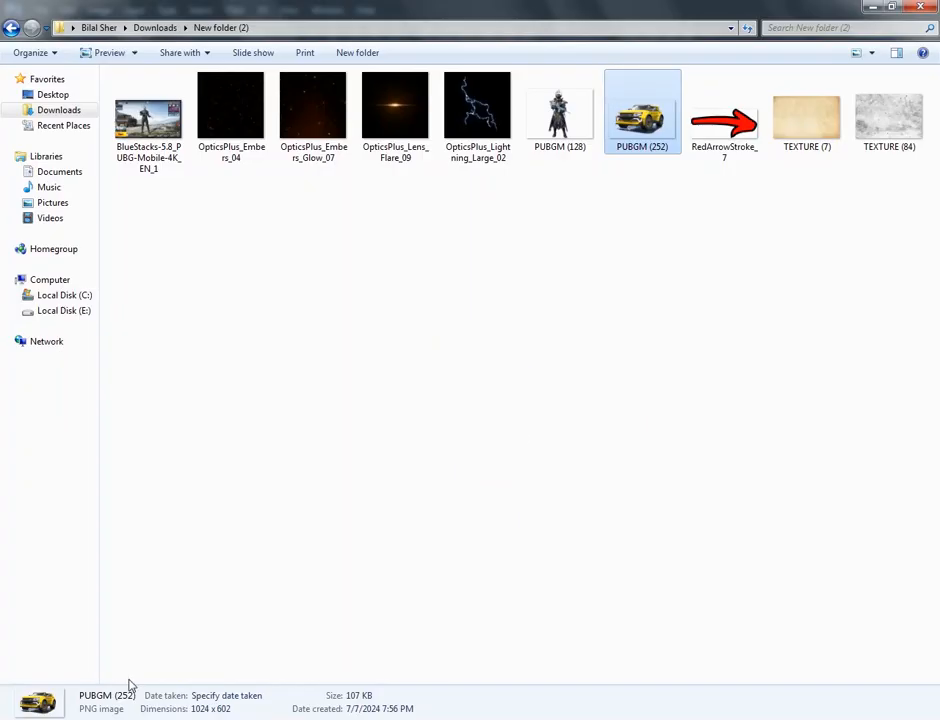
pyautogui.moveTo(736, 118); pyautogui.dragTo(250, 342)
pyautogui.moveTo(592, 289); pyautogui.dragTo(166, 536)
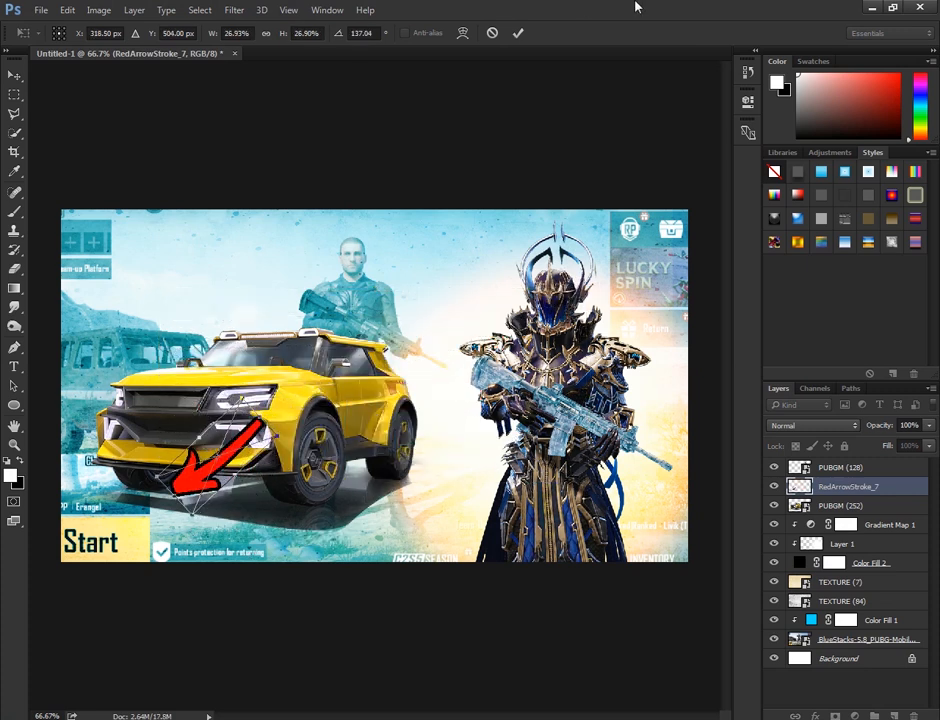
pyautogui.click(518, 33)
pyautogui.moveTo(278, 443); pyautogui.dragTo(453, 272)
pyautogui.hotkey('ctrl', 't')
pyautogui.click(519, 32)
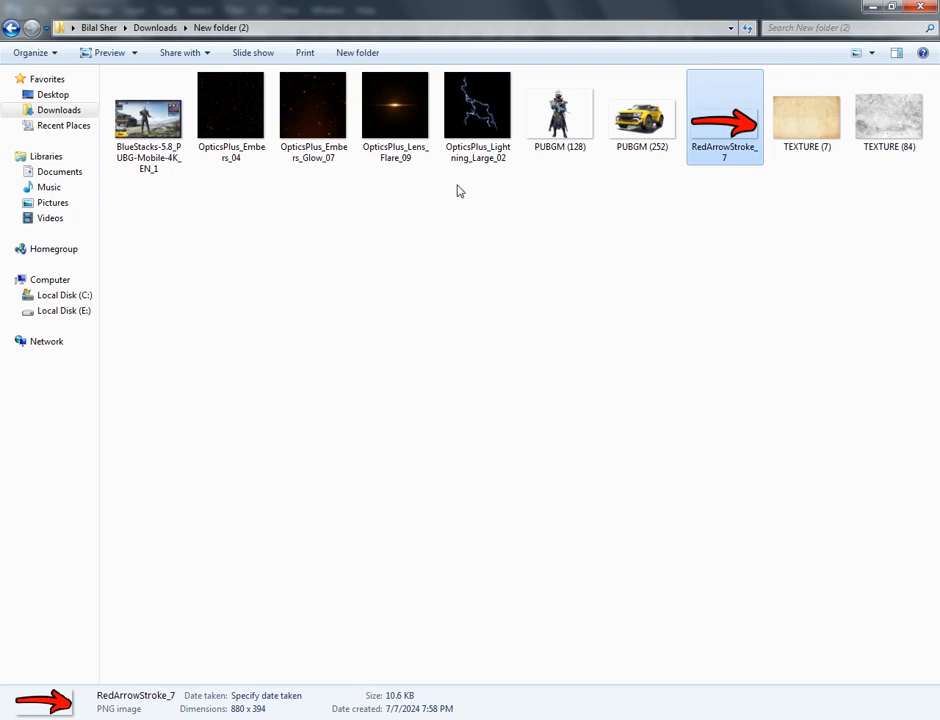
# - Place the OpticsPlus_Lightning_Large_02 image beneath the car layer and set its blend mode to Screen
pyautogui.moveTo(488, 118); pyautogui.dragTo(247, 699)
pyautogui.moveTo(300, 498); pyautogui.dragTo(298, 495)
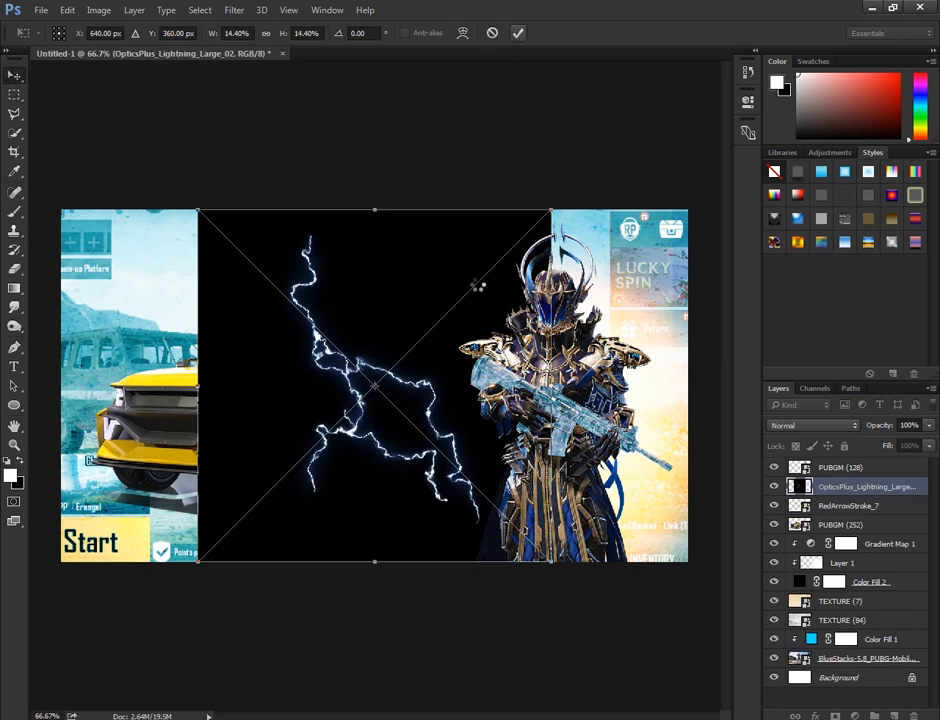
pyautogui.press('Return')
pyautogui.moveTo(852, 486); pyautogui.dragTo(856, 530)
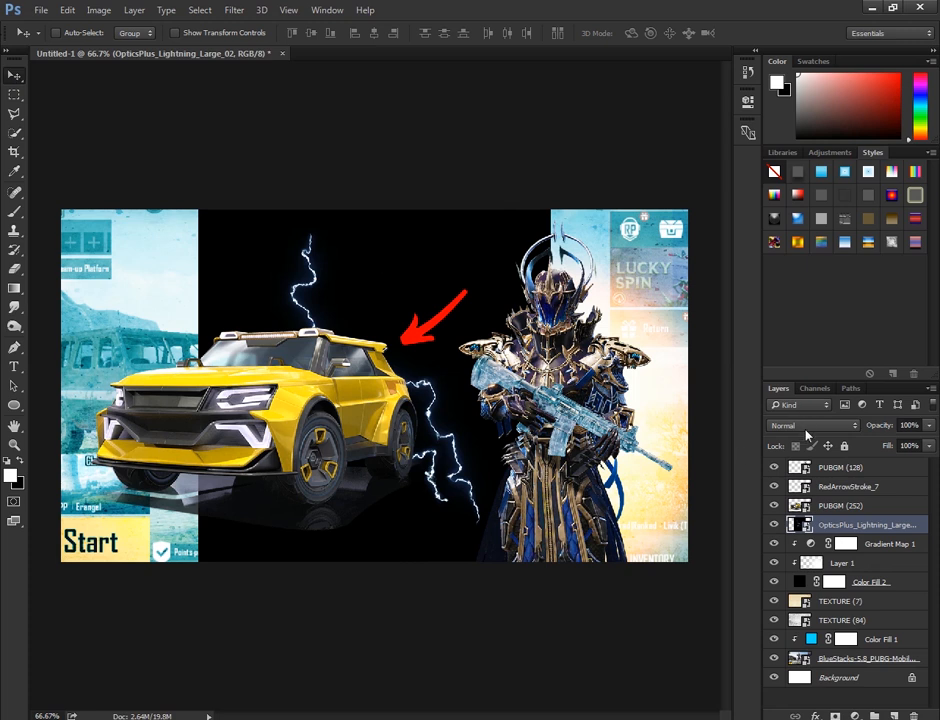
pyautogui.click(807, 428)
pyautogui.click(840, 528)
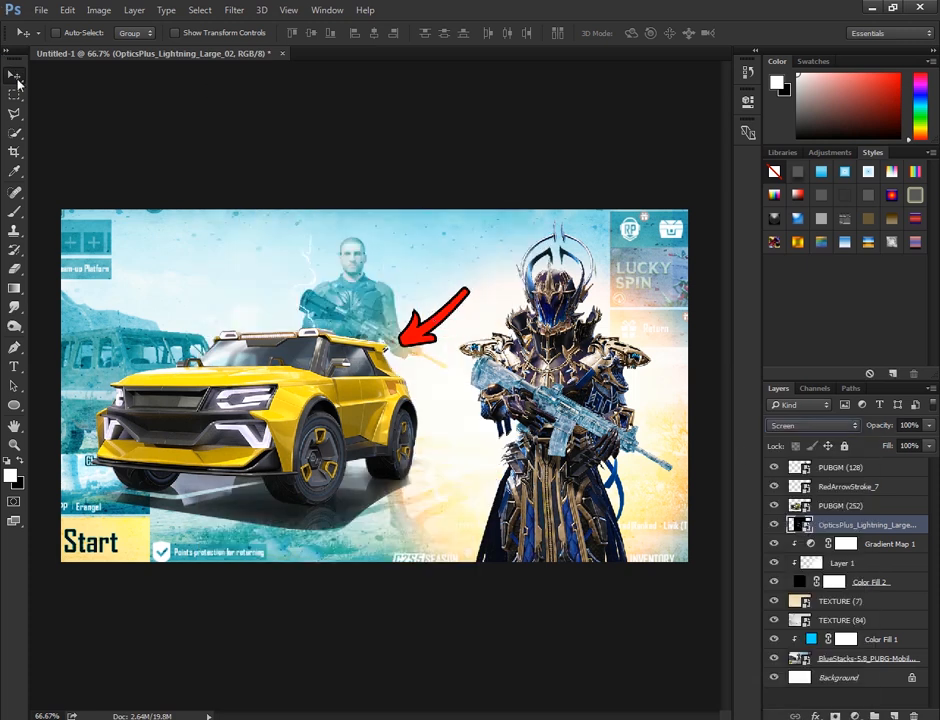
# - Duplicate the lightning layer twice and spread the bolts across the background around the car
pyautogui.moveTo(233, 208); pyautogui.dragTo(208, 206)
pyautogui.moveTo(236, 270); pyautogui.dragTo(192, 420)
pyautogui.moveTo(182, 468); pyautogui.dragTo(167, 470)
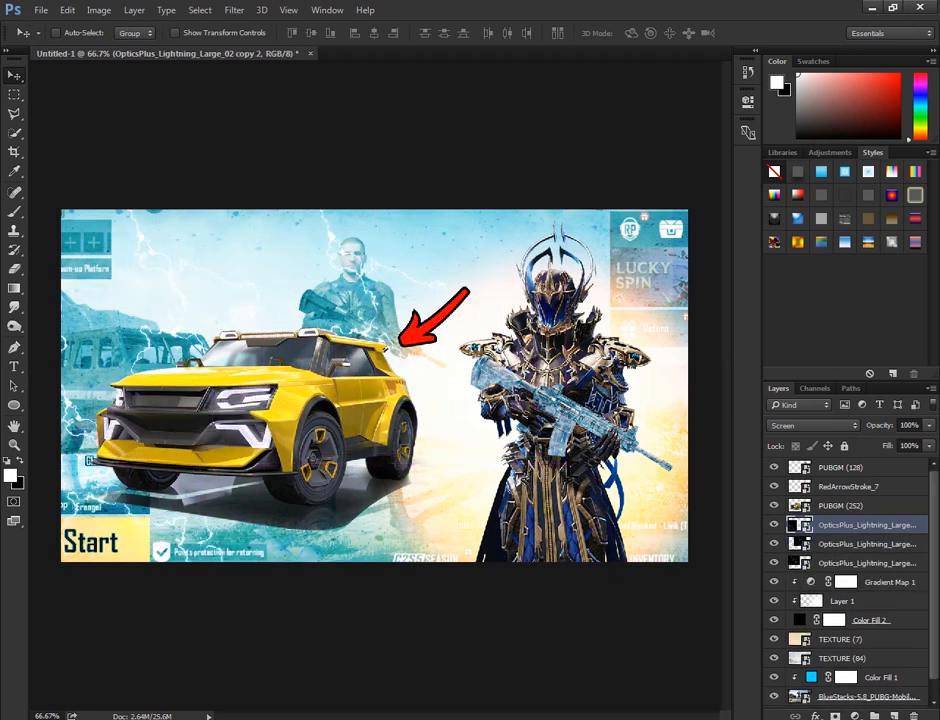
# - Place the OpticsPlus_Lens_Flare_09 image, scale it to about 7.4%, and move its layer directly above the car layer
pyautogui.hotkey('alt', 'Tab')
pyautogui.moveTo(409, 93); pyautogui.dragTo(300, 480)
pyautogui.moveTo(550, 211); pyautogui.dragTo(377, 390)
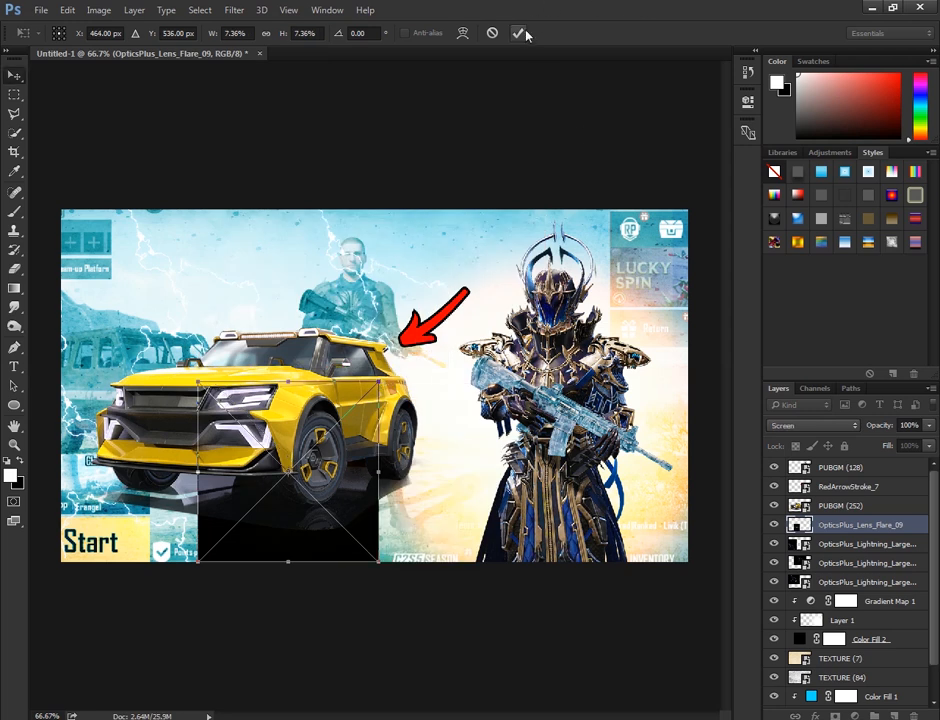
pyautogui.press('Return')
pyautogui.moveTo(862, 524); pyautogui.dragTo(795, 505)
# - Move the lens flare up onto the car's roof lights and set its blend mode to Screen
pyautogui.press('z')
pyautogui.click(377, 386)
pyautogui.click(13, 77)
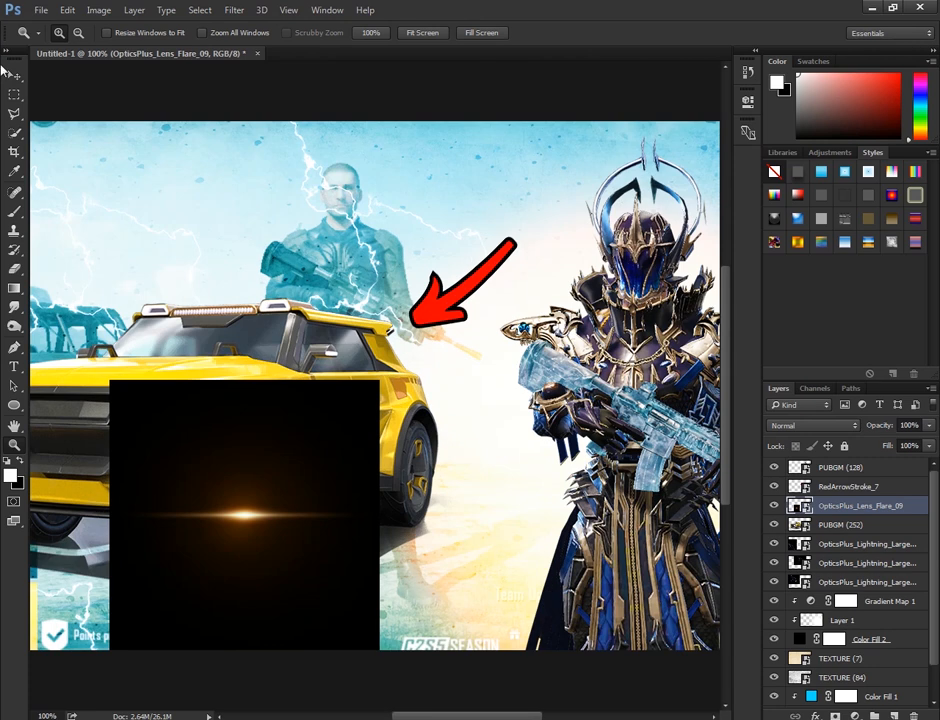
pyautogui.moveTo(300, 432); pyautogui.dragTo(342, 232)
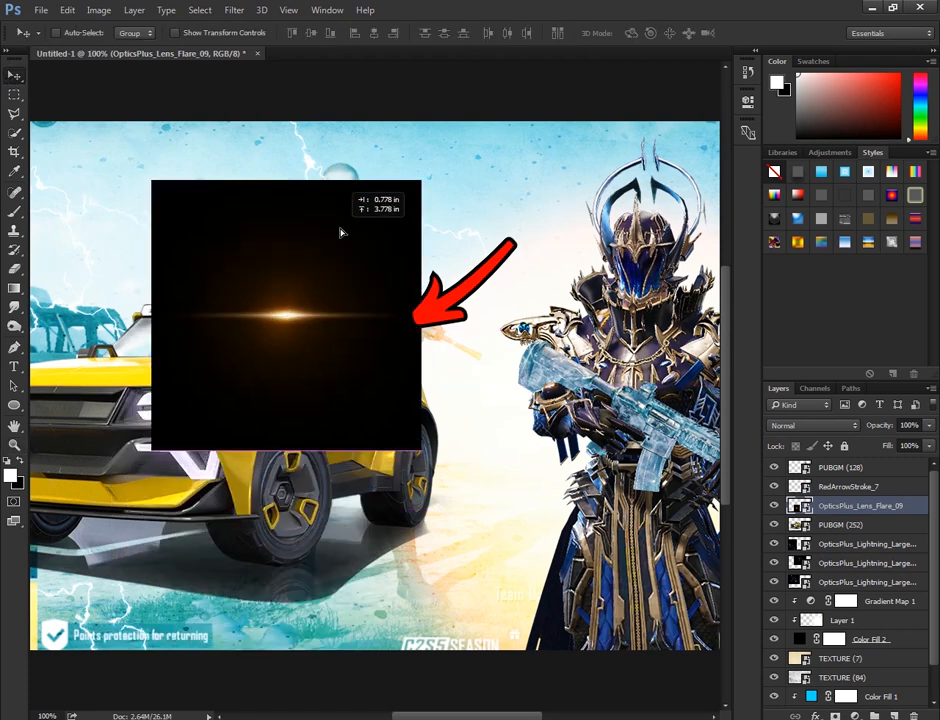
pyautogui.click(818, 426)
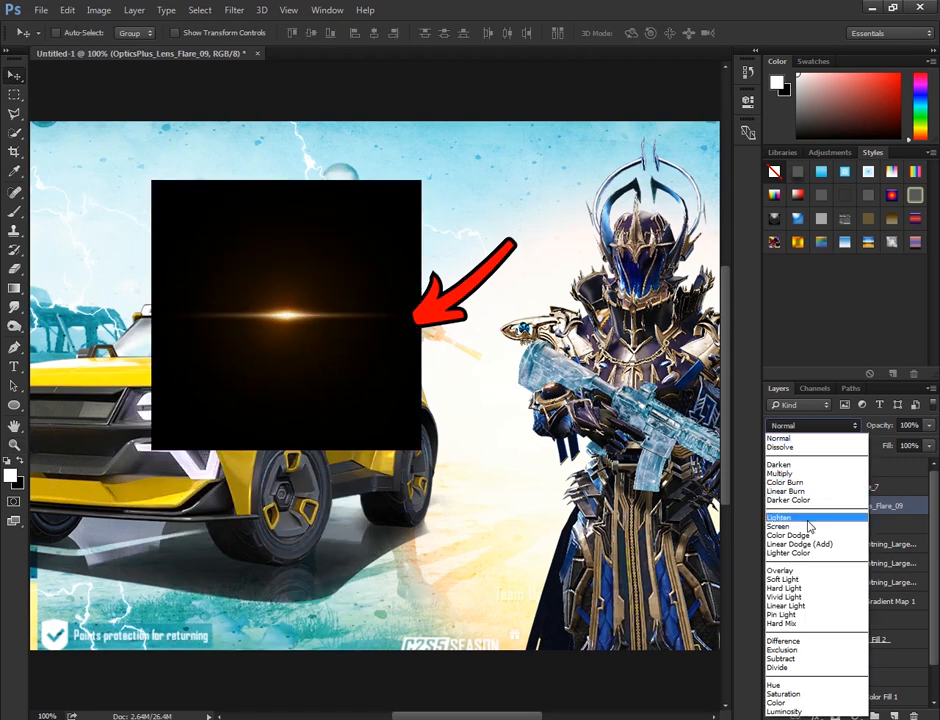
pyautogui.click(809, 524)
# - Duplicate the lens flare twice and position the copies along the car's roof lights
pyautogui.press('z')
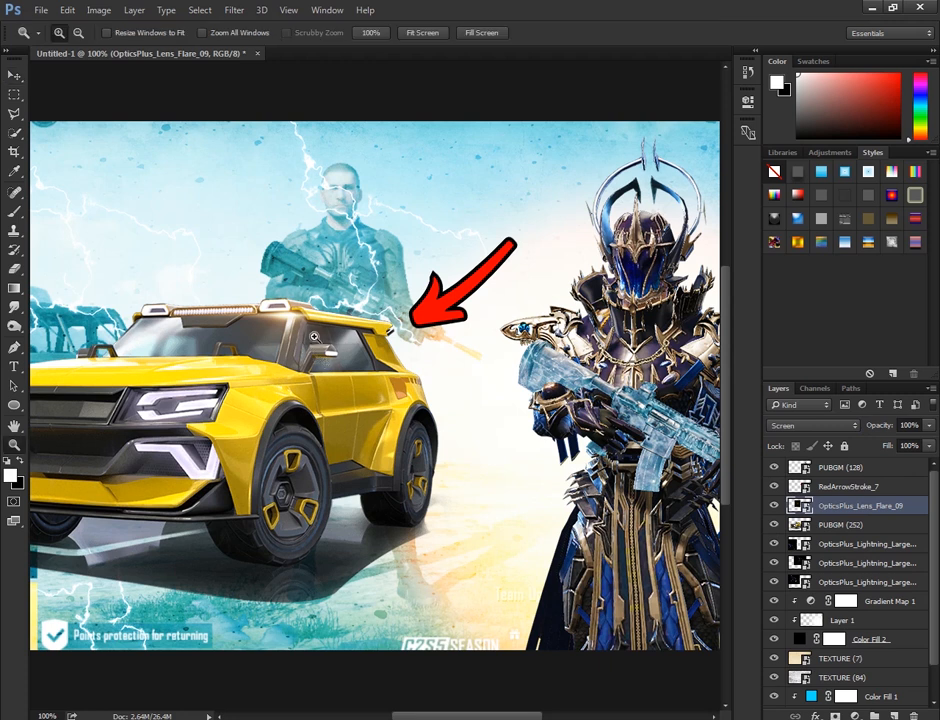
pyautogui.click(270, 325)
pyautogui.moveTo(265, 293); pyautogui.dragTo(448, 306)
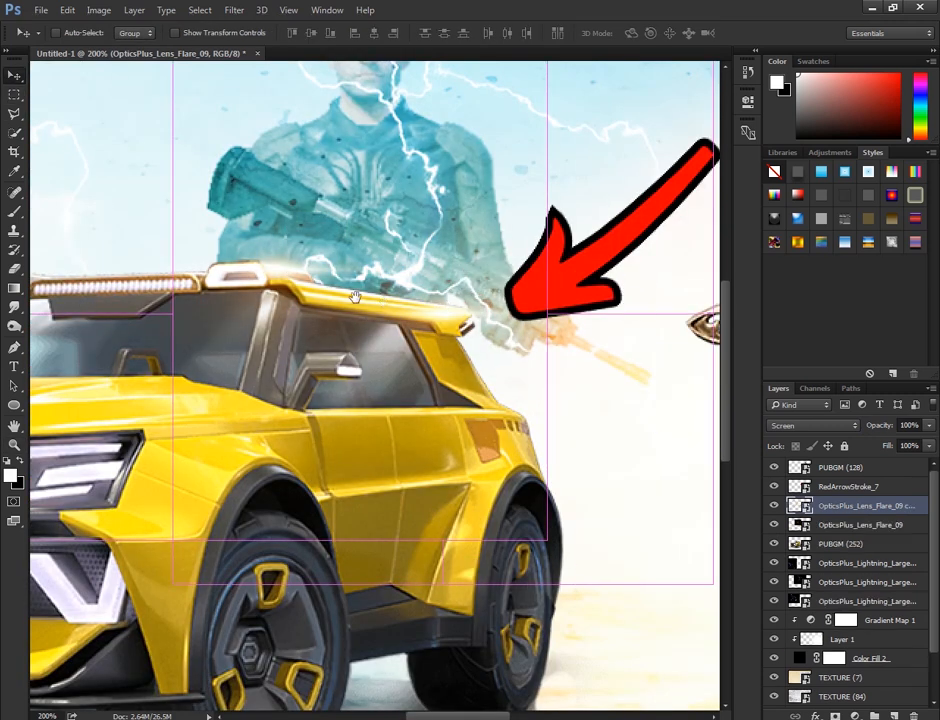
pyautogui.moveTo(353, 296); pyautogui.dragTo(511, 296)
pyautogui.moveTo(400, 268); pyautogui.dragTo(85, 252)
pyautogui.moveTo(315, 286); pyautogui.dragTo(200, 290)
pyautogui.press('z')
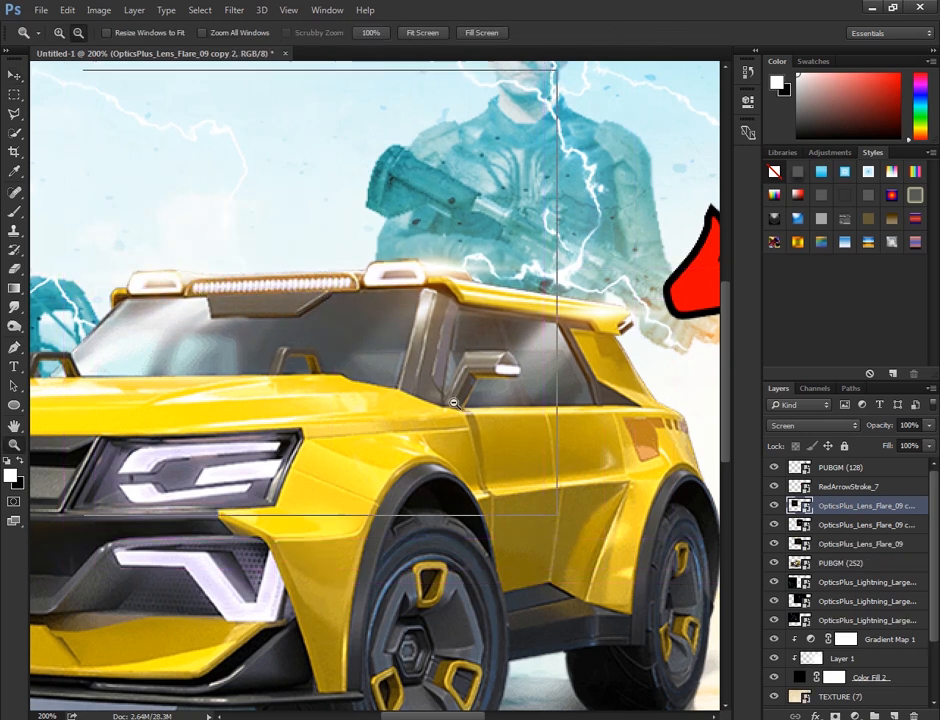
pyautogui.keyDown('alt'); pyautogui.click(310, 312); pyautogui.keyUp('alt')
pyautogui.keyDown('alt'); pyautogui.click(467, 421); pyautogui.keyUp('alt')
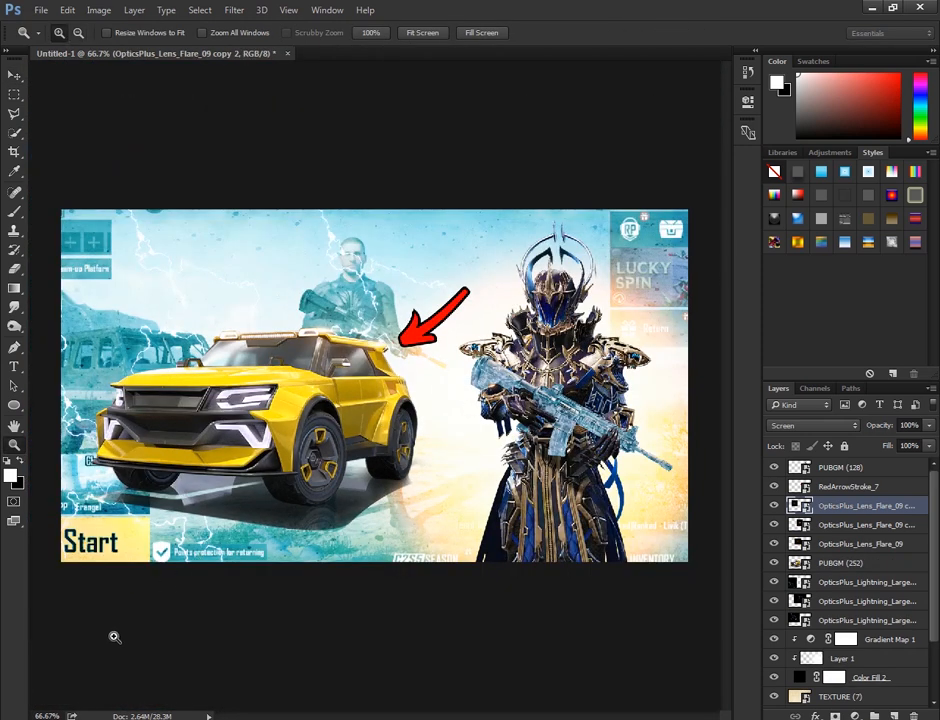
# - Place the OpticsPlus_Embers_Glow_07 image, set it to Screen, and duplicate it so the embers span the canvas
pyautogui.hotkey('alt', 'Tab')
pyautogui.moveTo(319, 109); pyautogui.dragTo(538, 436)
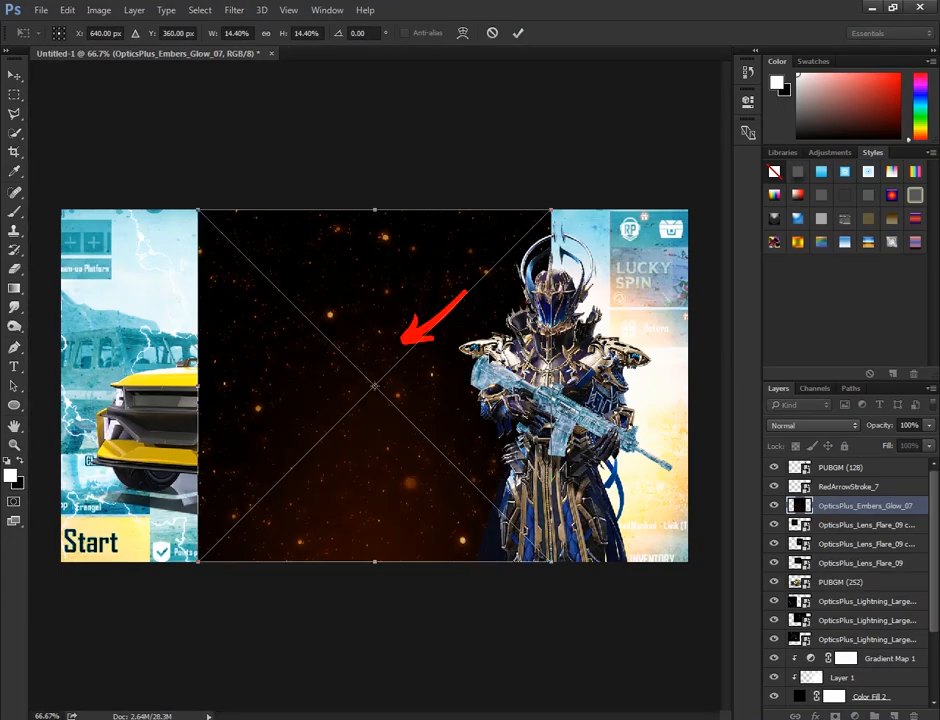
pyautogui.click(518, 33)
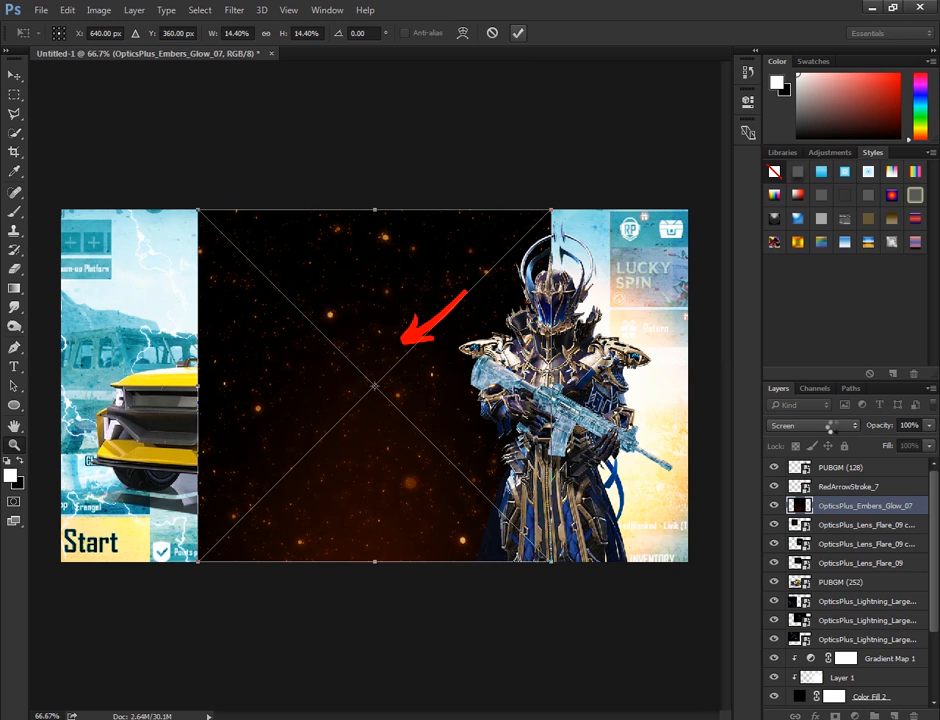
pyautogui.click(812, 425)
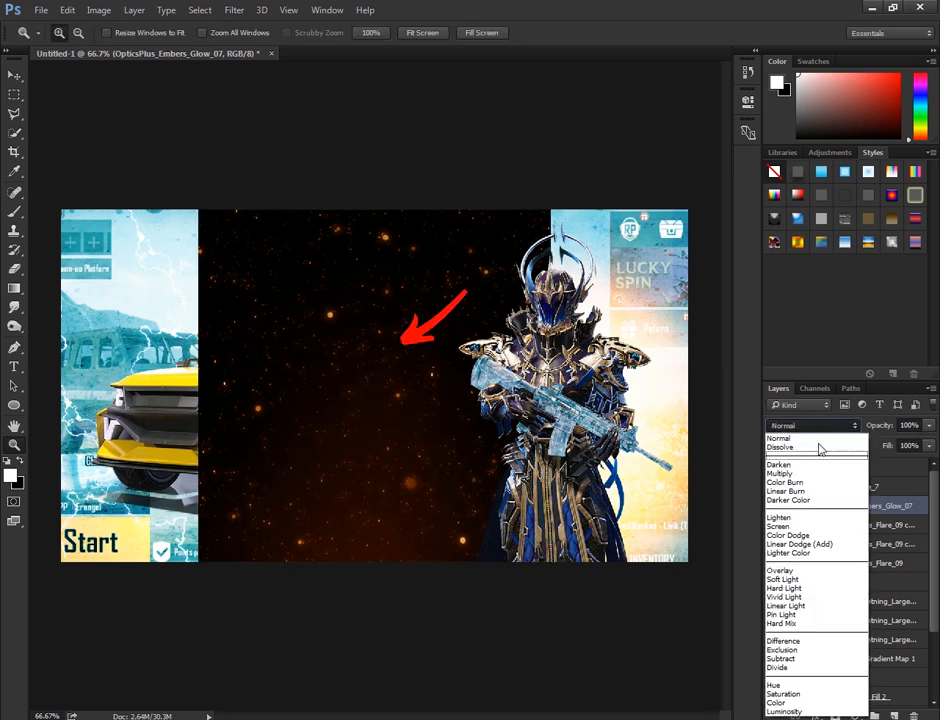
pyautogui.click(825, 526)
pyautogui.click(14, 76)
pyautogui.moveTo(436, 354); pyautogui.dragTo(567, 358)
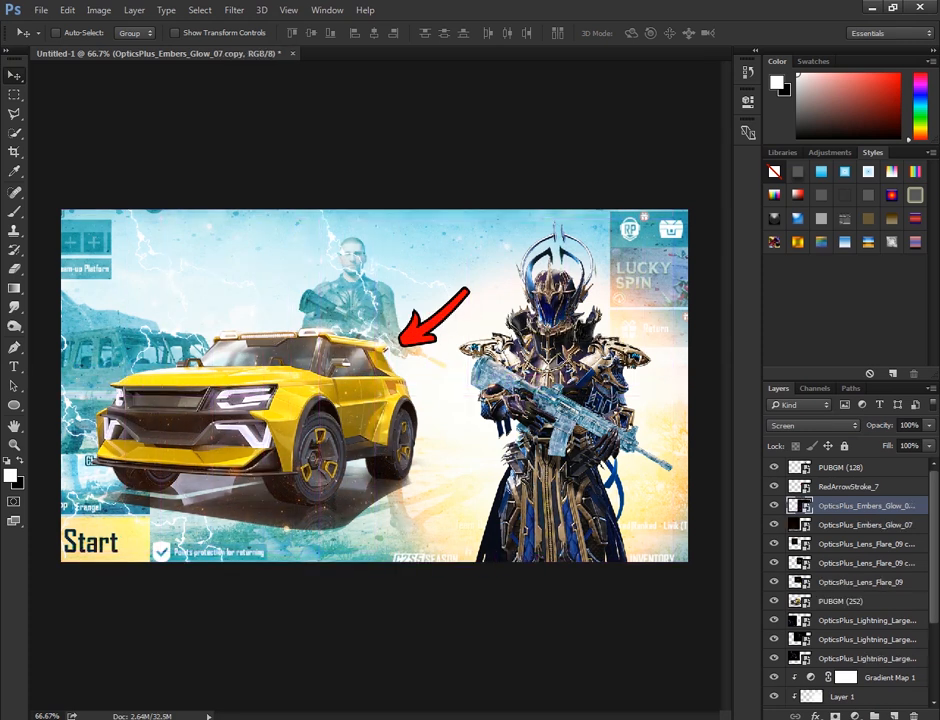
# - Place the OpticsPlus_Embers_04 image and scale it up to cover the whole canvas
pyautogui.hotkey('alt', 'Tab')
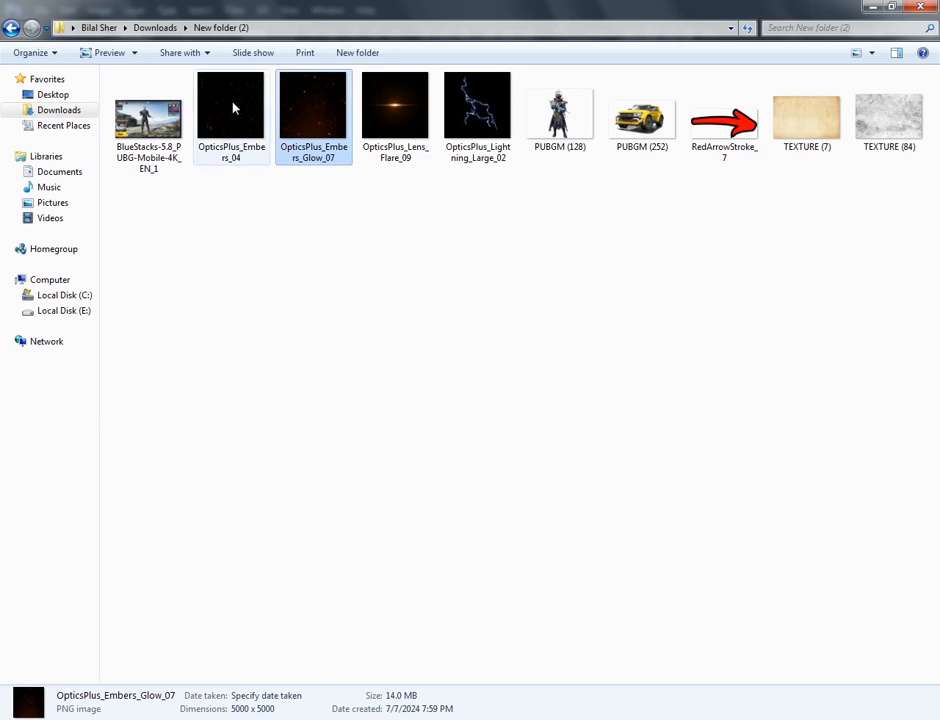
pyautogui.moveTo(233, 135); pyautogui.dragTo(391, 488)
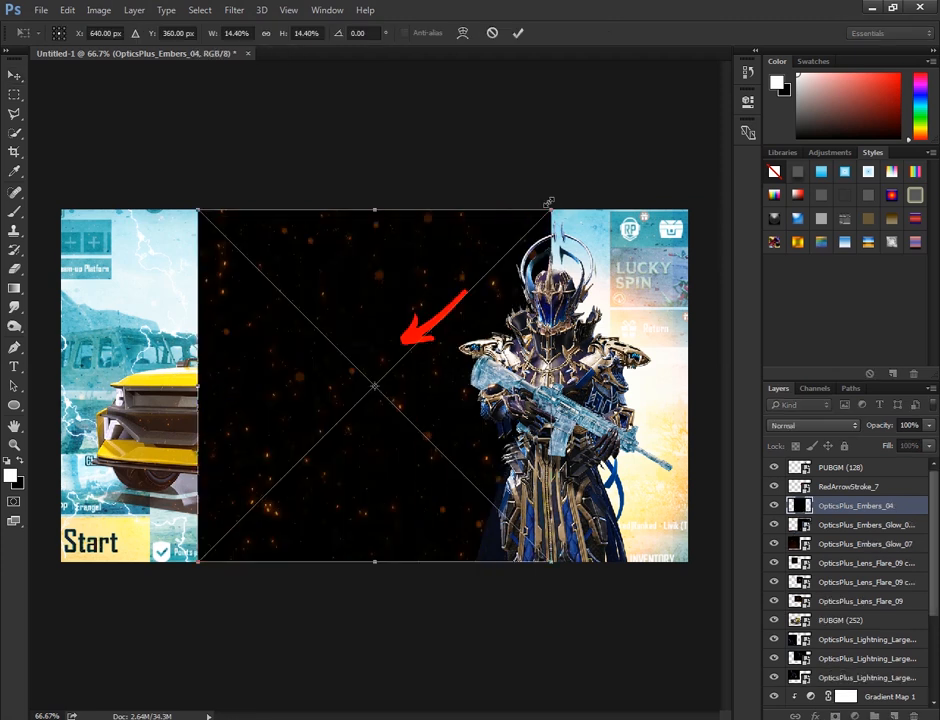
pyautogui.moveTo(549, 204); pyautogui.dragTo(716, 59)
pyautogui.moveTo(625, 204); pyautogui.dragTo(485, 224)
pyautogui.moveTo(578, 573); pyautogui.dragTo(703, 697)
pyautogui.click(519, 36)
# - Move the OpticsPlus_Embers_04 layer to the top of the layer stack and set its blend mode to Screen
pyautogui.moveTo(850, 505); pyautogui.dragTo(812, 462)
pyautogui.click(812, 426)
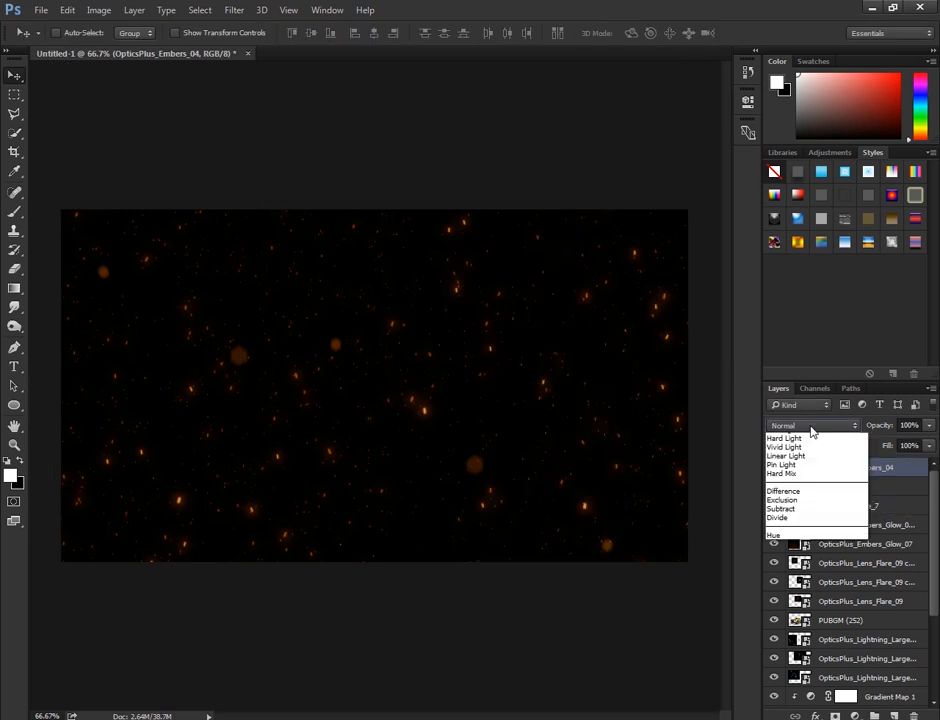
pyautogui.click(785, 525)
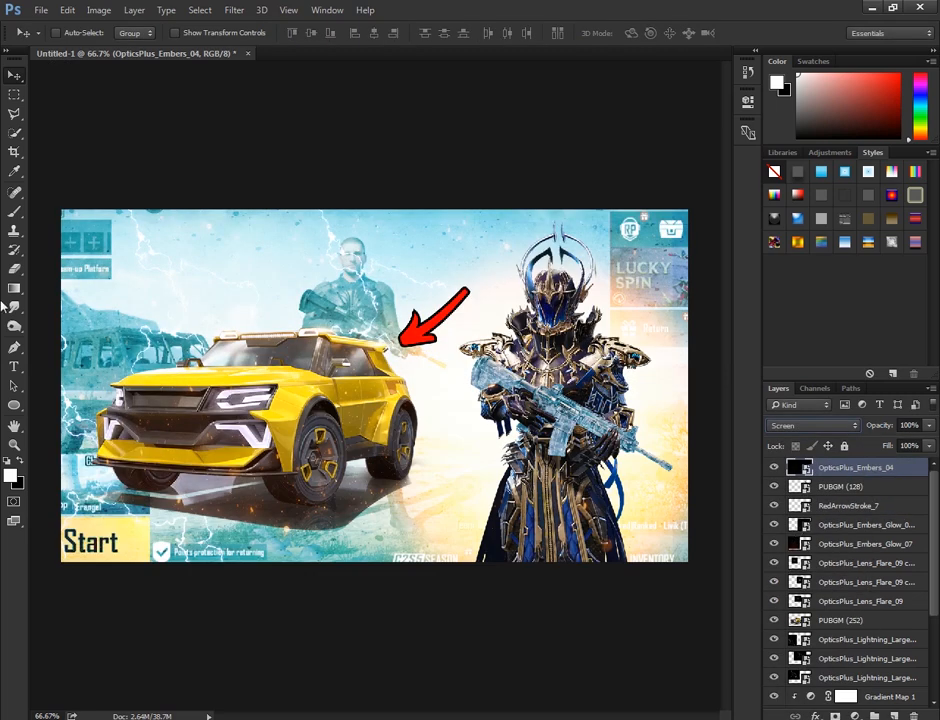
# - Add a white "gold car!" text layer in 12 pt Tanker Regular above the car
pyautogui.click(14, 366)
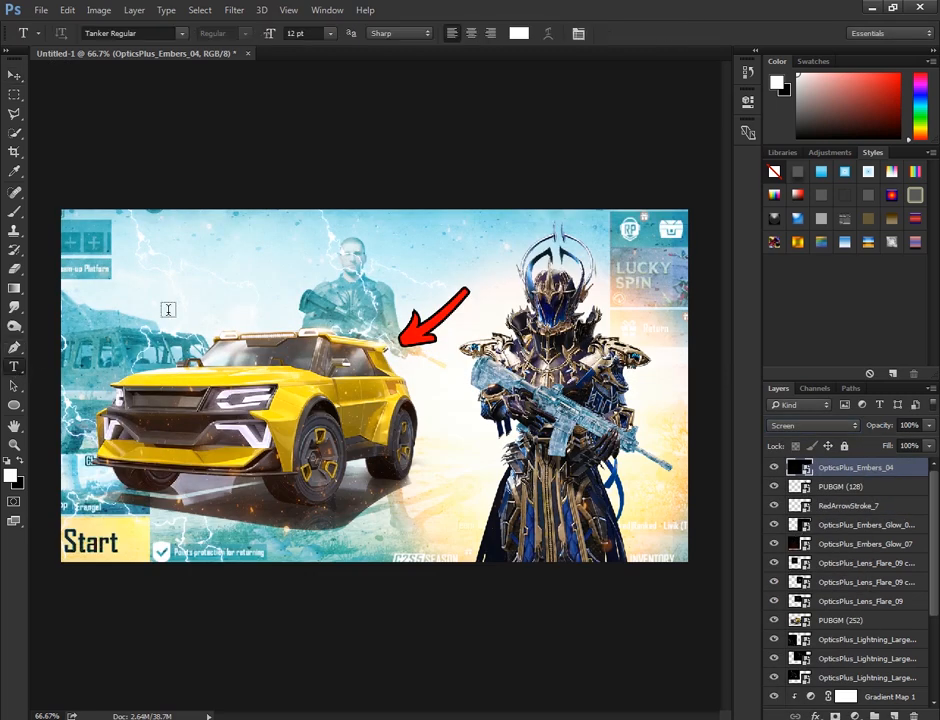
pyautogui.click(214, 262)
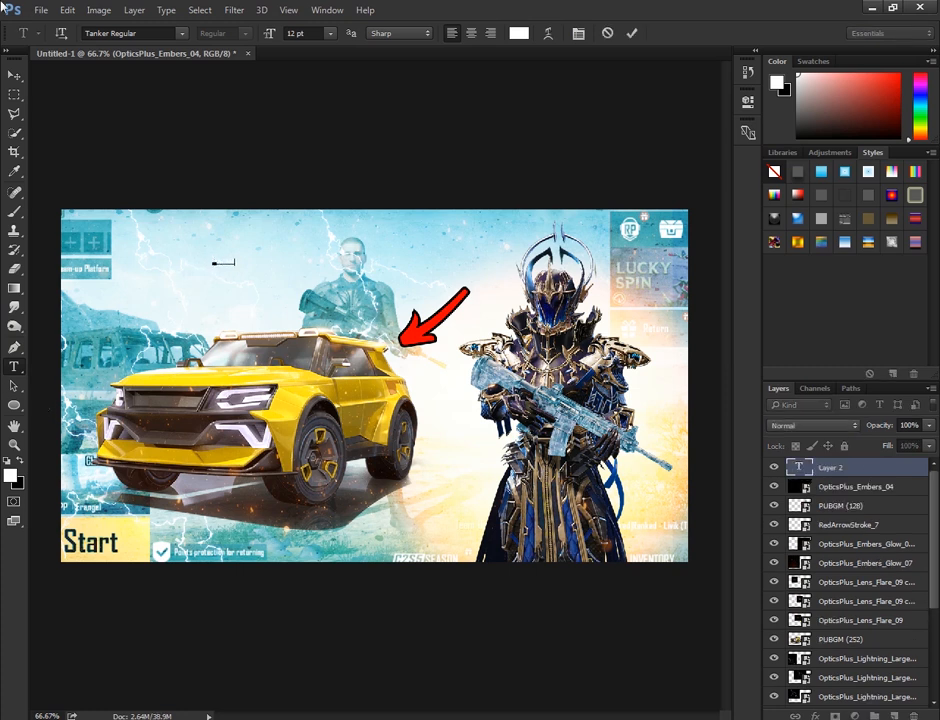
pyautogui.click(14, 75)
# - Enlarge the "gold car!" text to about 1390%, position it above the car, and skew it horizontally by about -10°
pyautogui.hotkey('ctrl', 't')
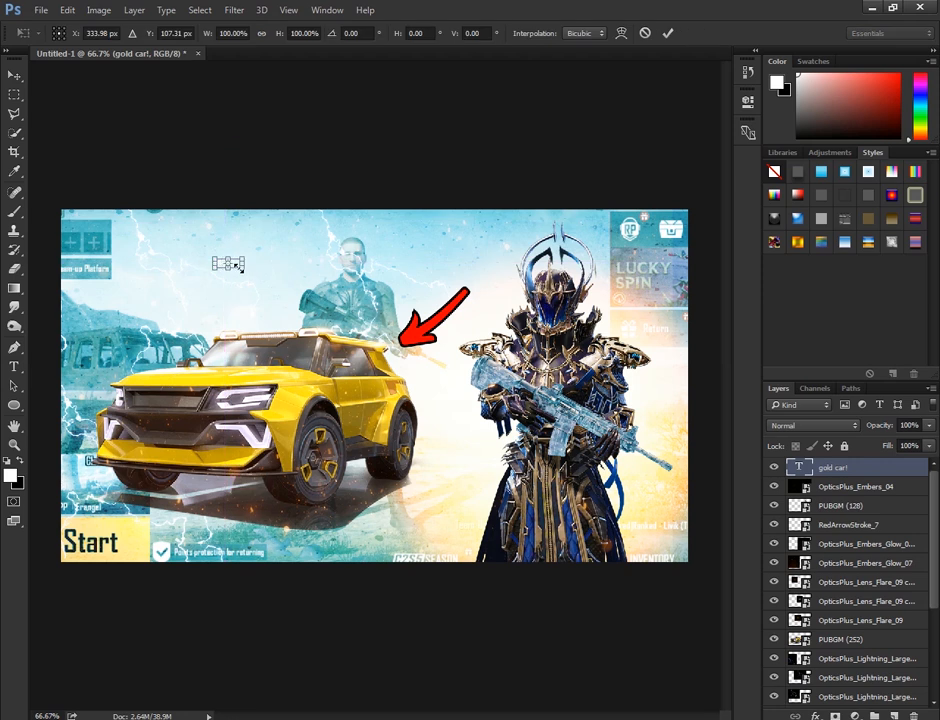
pyautogui.moveTo(240, 268); pyautogui.dragTo(531, 357)
pyautogui.moveTo(465, 300); pyautogui.dragTo(399, 245)
pyautogui.moveTo(470, 204)
pyautogui.mouseDown()
pyautogui.moveTo(425, 222)
pyautogui.moveTo(462, 221)
pyautogui.mouseUp()
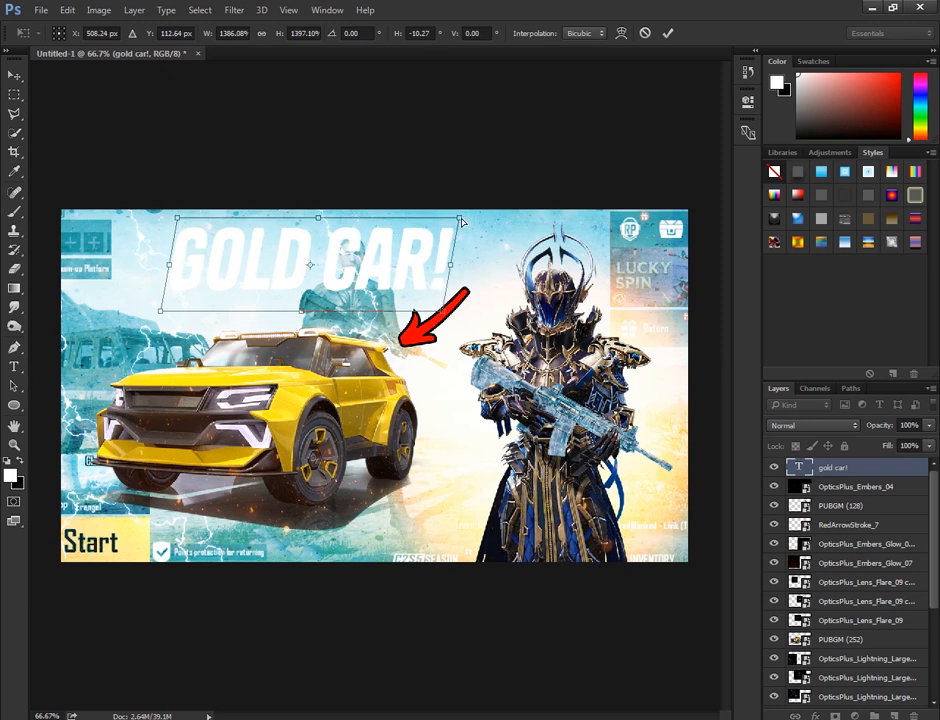
pyautogui.click(668, 33)
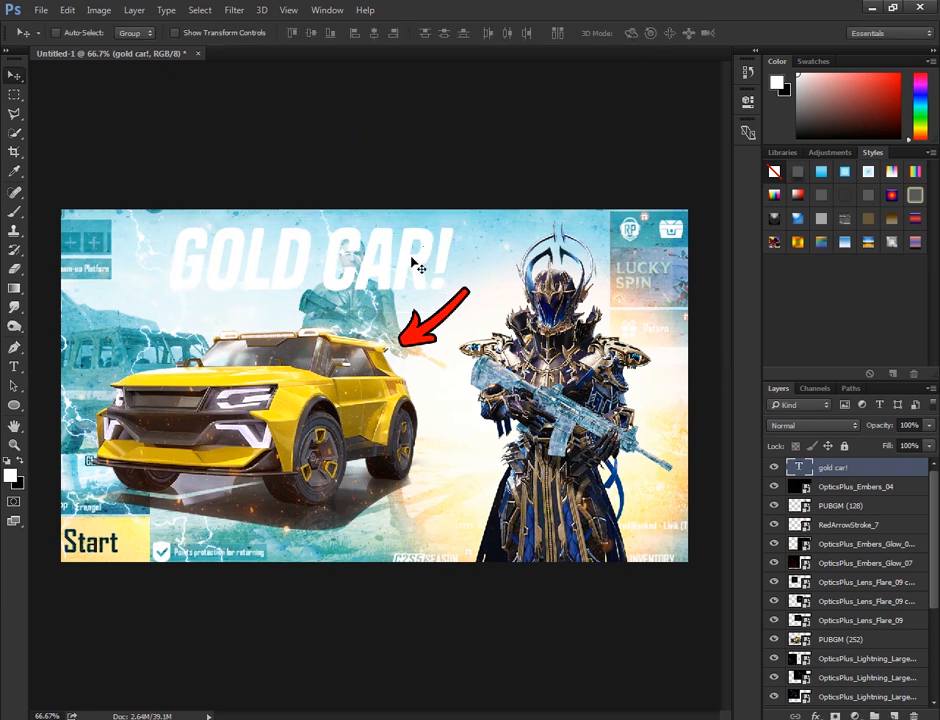
# - Apply an orange-to-yellow Gradient Overlay, Drop Shadow, Outer Glow, Bevel & Emboss and Inner Glow to the "gold car!" text layer
pyautogui.doubleClick(908, 468)
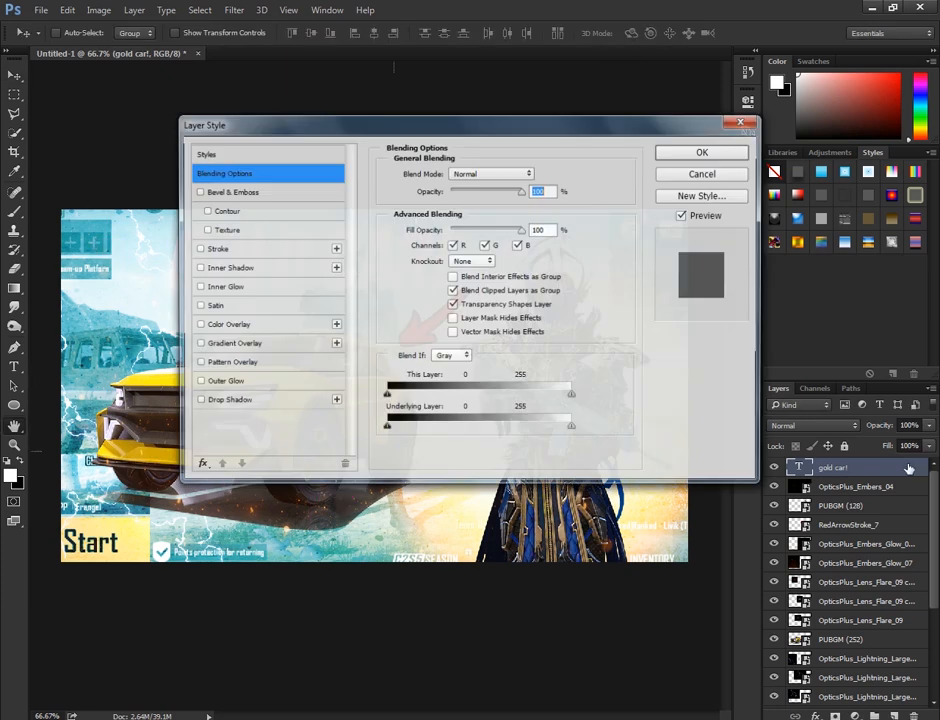
pyautogui.click(229, 345)
pyautogui.moveTo(500, 130); pyautogui.dragTo(733, 95)
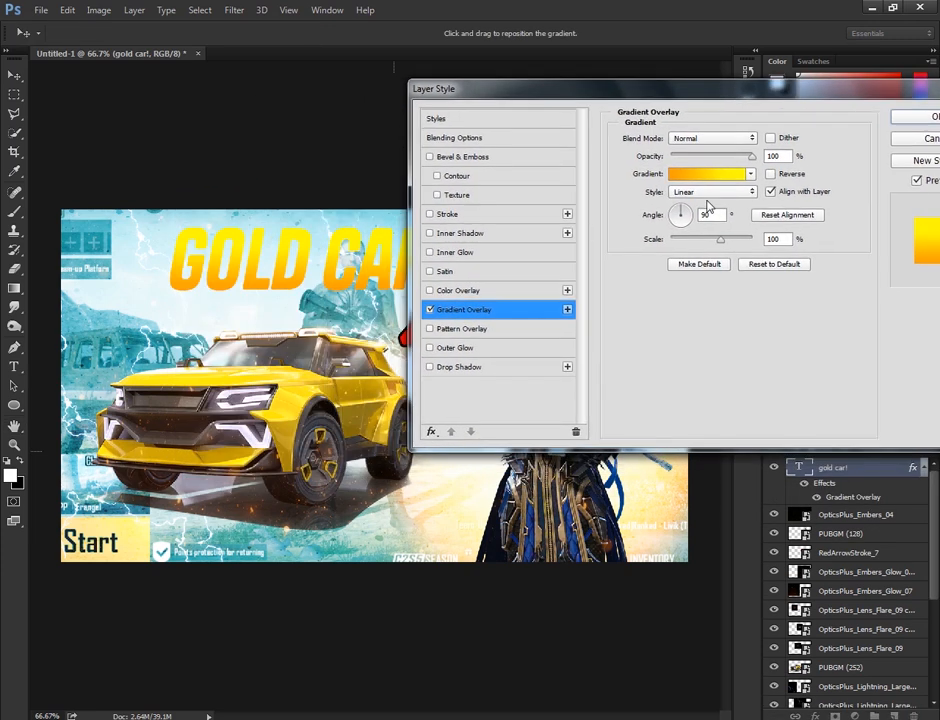
pyautogui.click(458, 367)
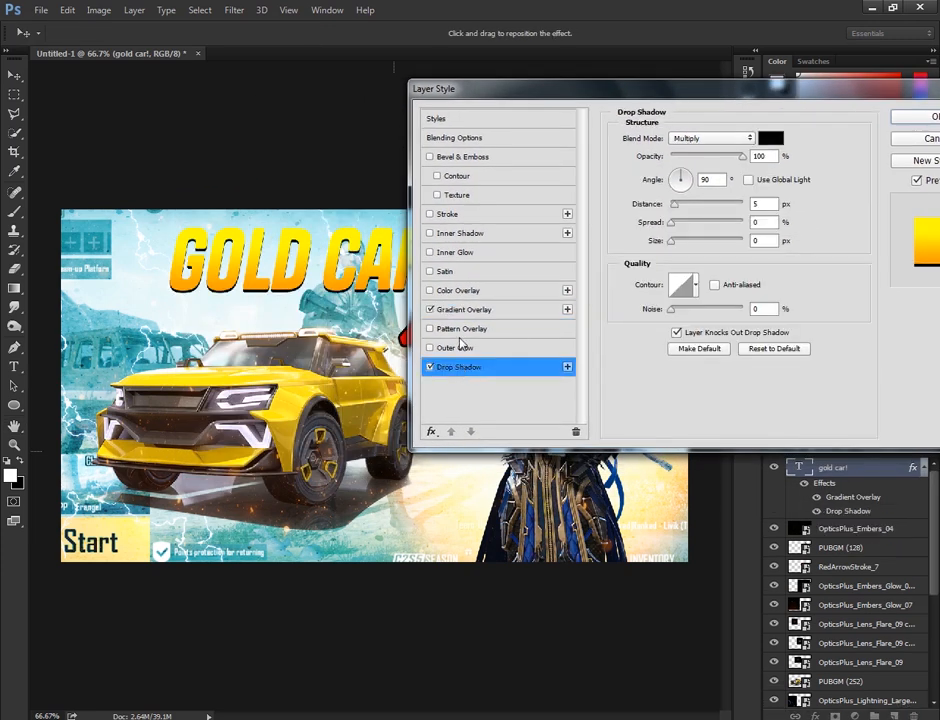
pyautogui.click(461, 349)
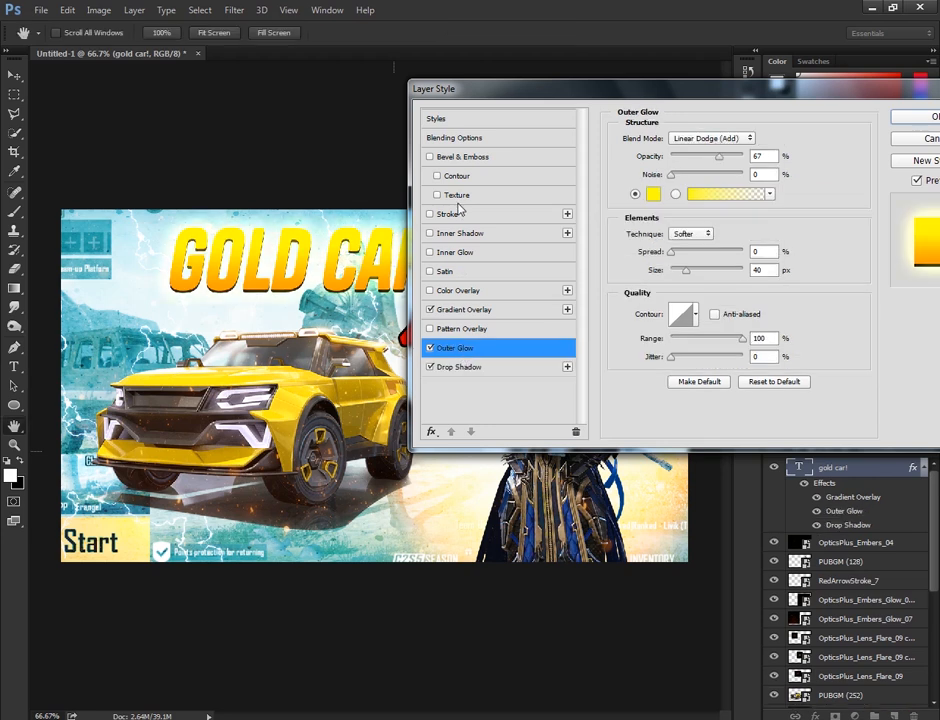
pyautogui.click(465, 158)
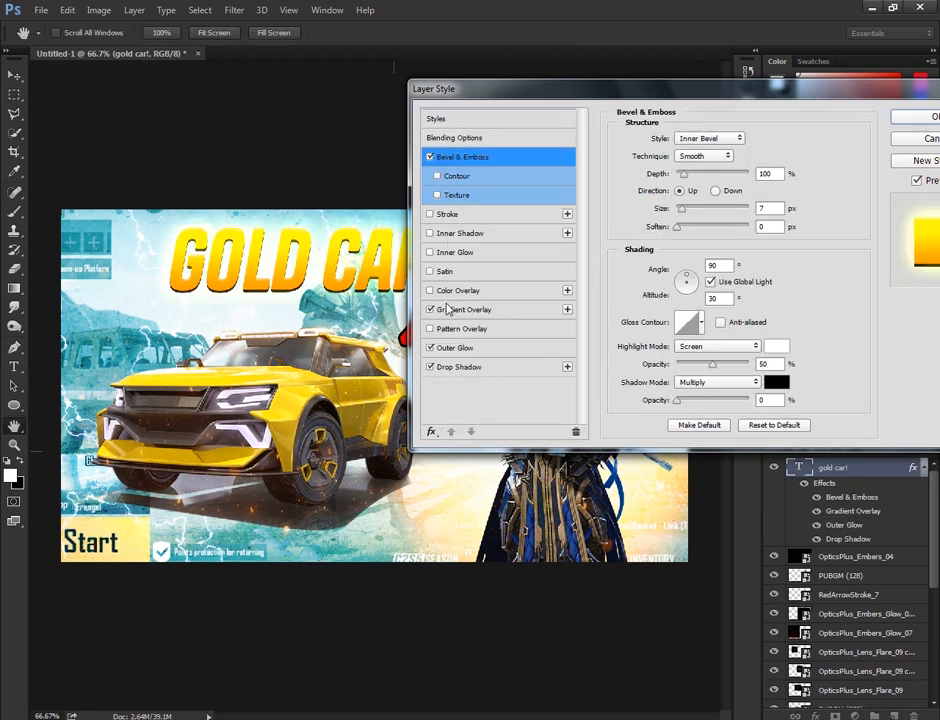
pyautogui.click(456, 256)
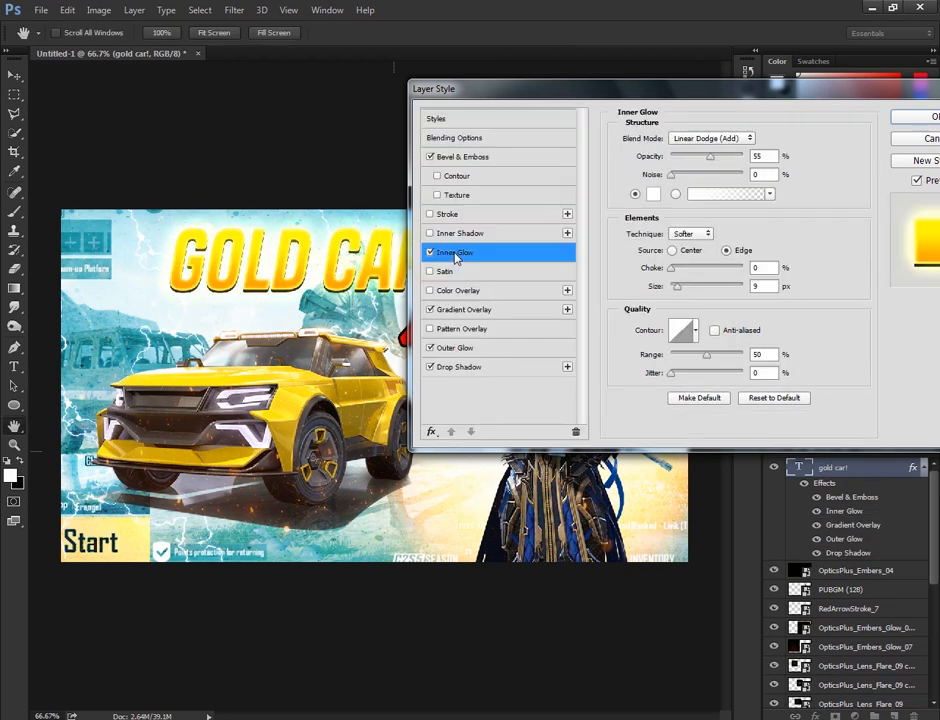
# - Set the title's Outer Glow to 26% opacity and 10 px size, then shift the title slightly left above the car
pyautogui.click(452, 350)
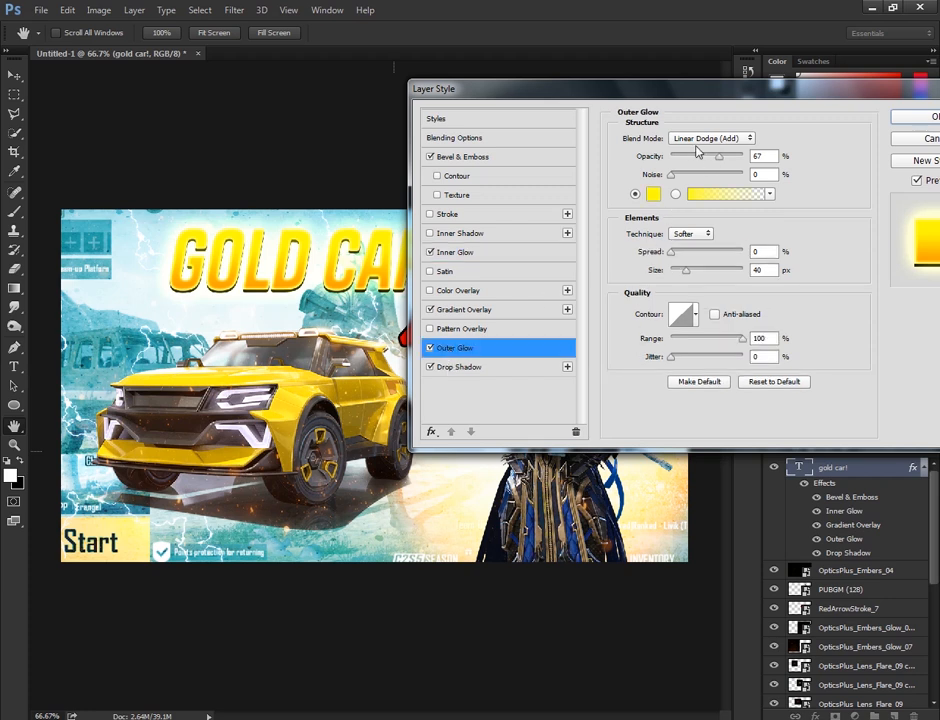
pyautogui.moveTo(708, 160); pyautogui.dragTo(690, 157)
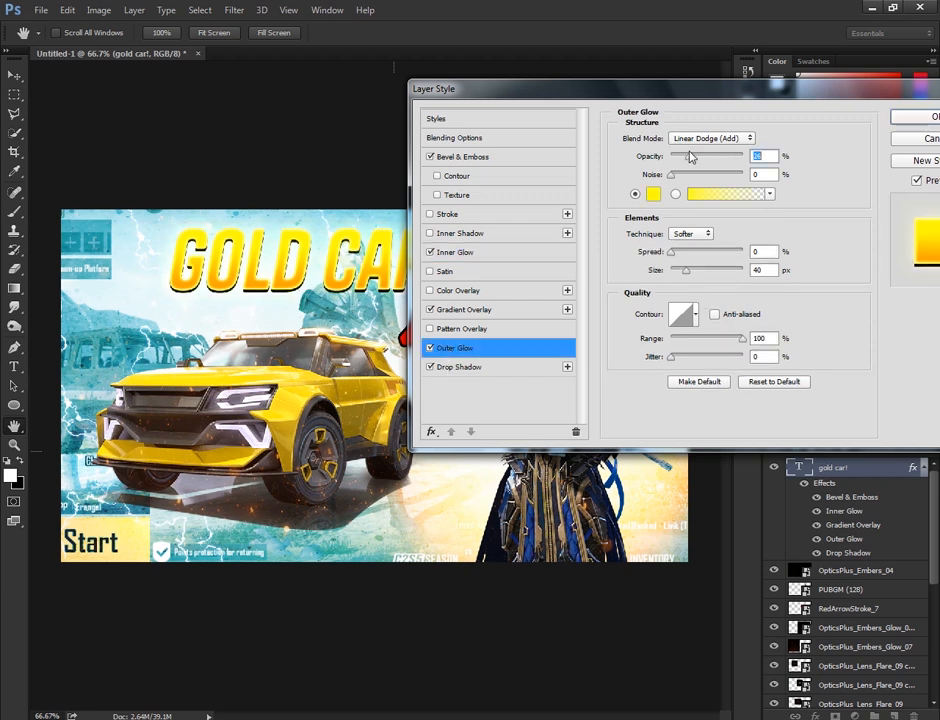
pyautogui.moveTo(738, 340); pyautogui.dragTo(825, 338)
pyautogui.moveTo(686, 272); pyautogui.dragTo(680, 273)
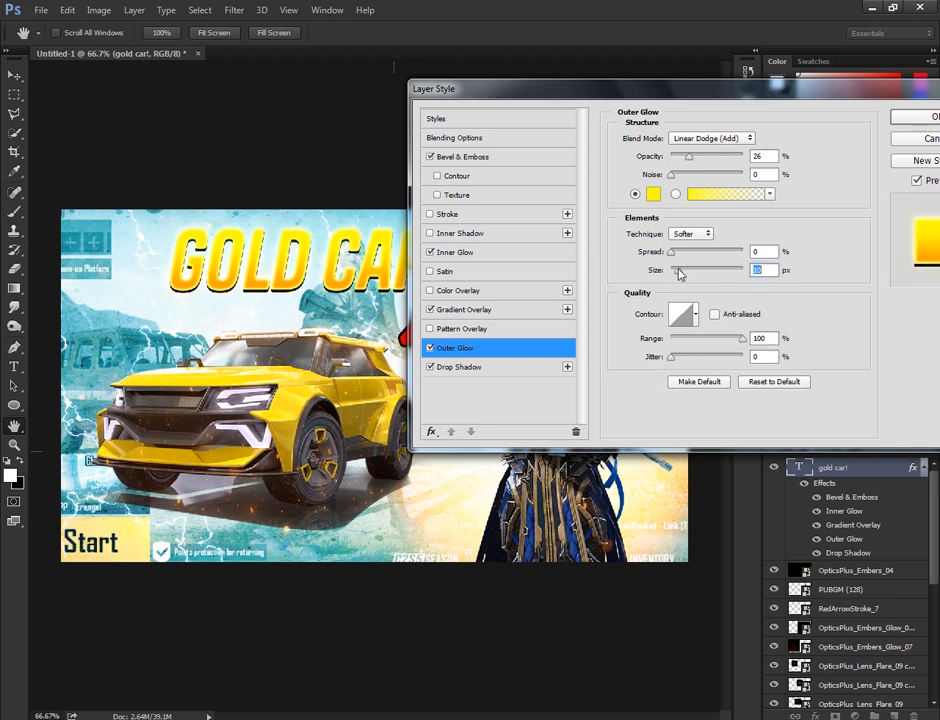
pyautogui.click(918, 116)
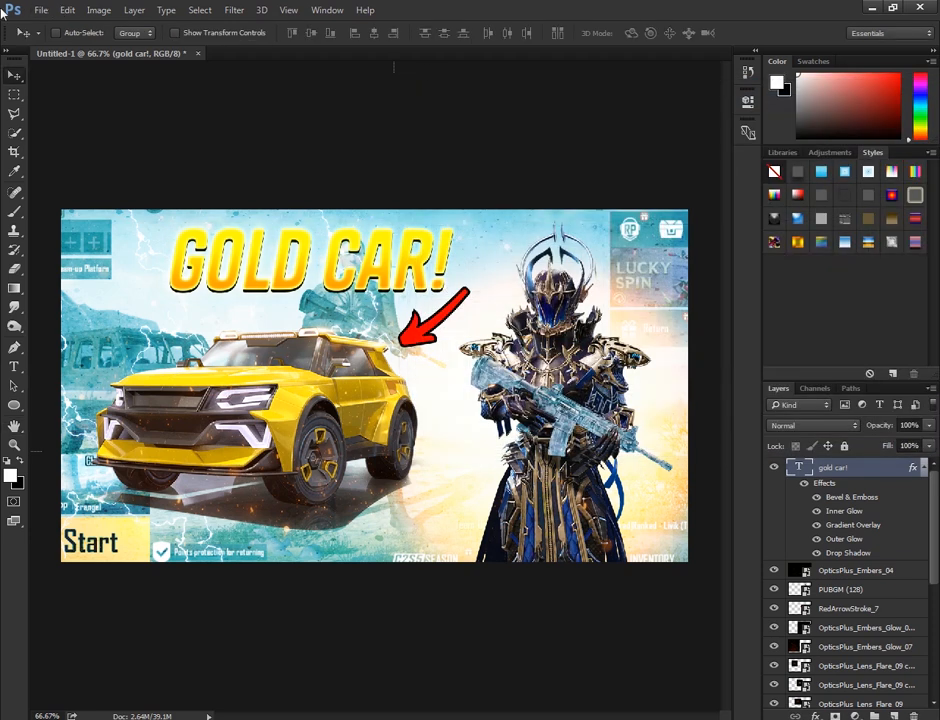
pyautogui.moveTo(350, 267); pyautogui.dragTo(326, 270)
# - Stamp all visible layers into a new layer above the title and convert it to a smart object
pyautogui.press('z')
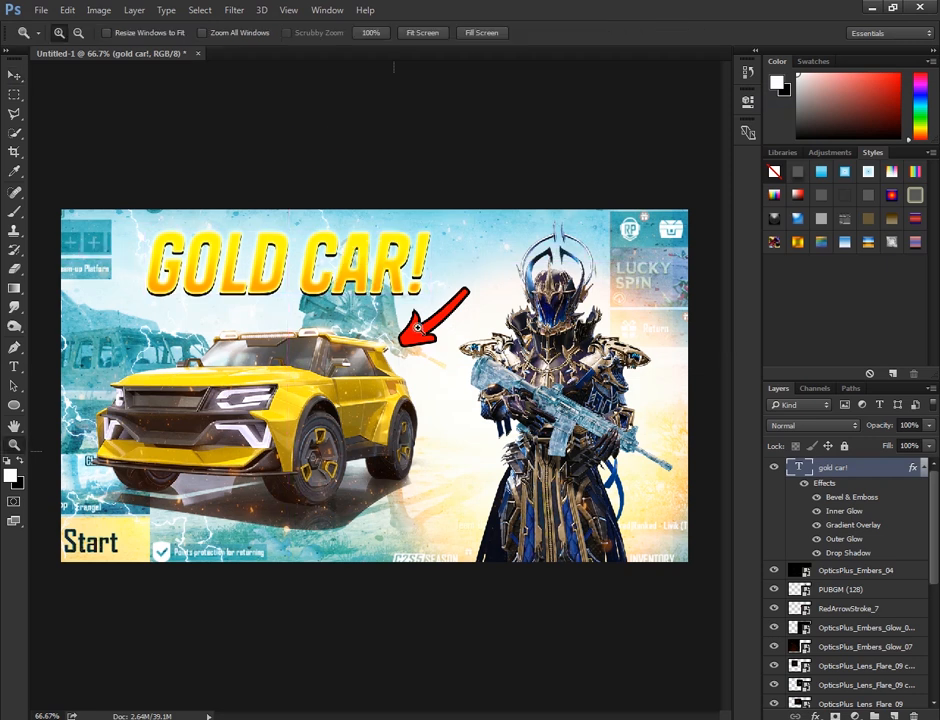
pyautogui.keyDown('alt'); pyautogui.click(402, 352); pyautogui.keyUp('alt')
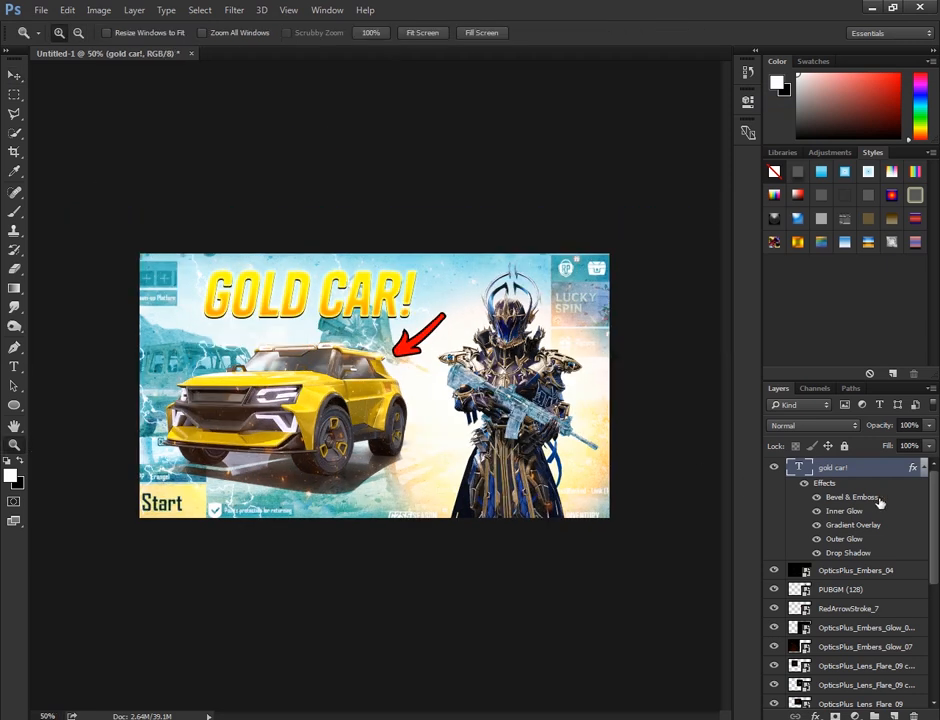
pyautogui.rightClick(838, 470)
pyautogui.click(724, 228)
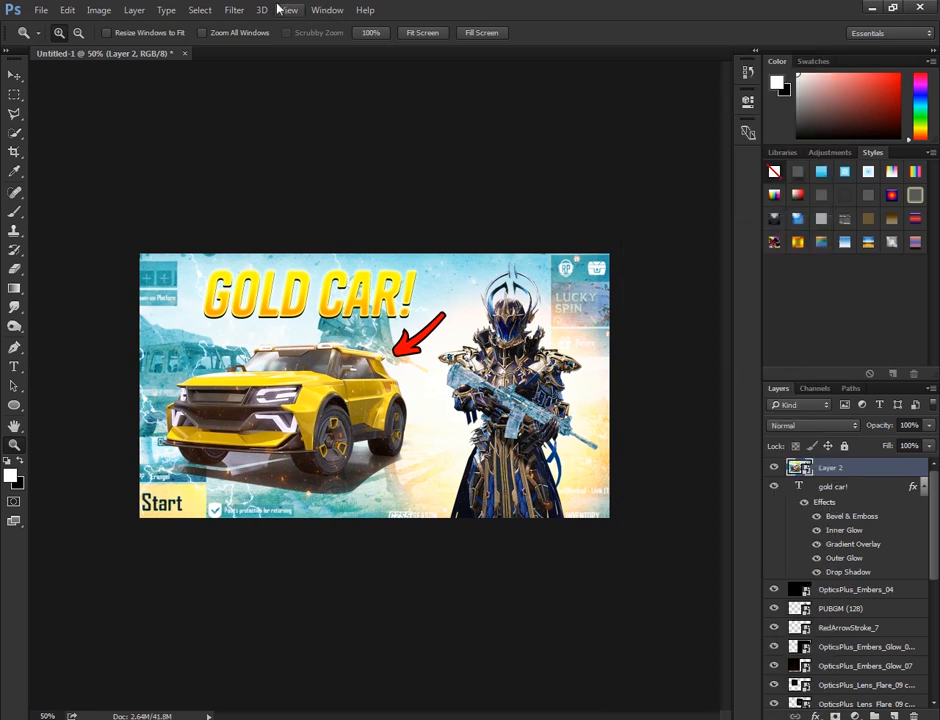
# - Start a Camera Raw Filter on the merged layer with exposure -0.05, contrast +44, highlights -39, clarity +29 and vibrance +68
pyautogui.click(234, 9)
pyautogui.click(292, 95)
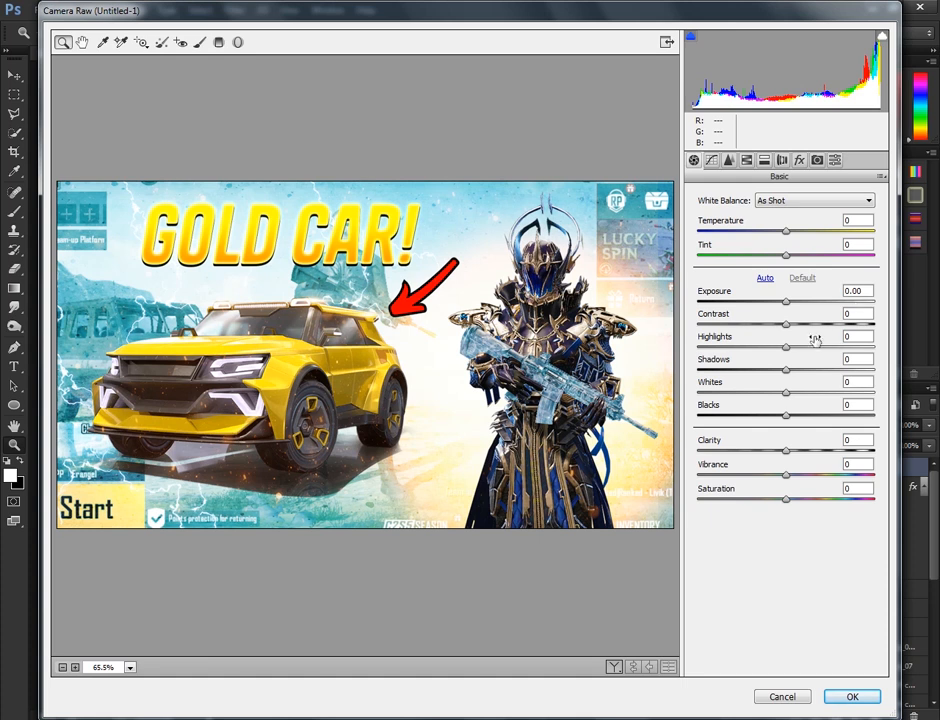
pyautogui.moveTo(786, 324)
pyautogui.mouseDown()
pyautogui.moveTo(825, 322)
pyautogui.moveTo(787, 302)
pyautogui.mouseUp()
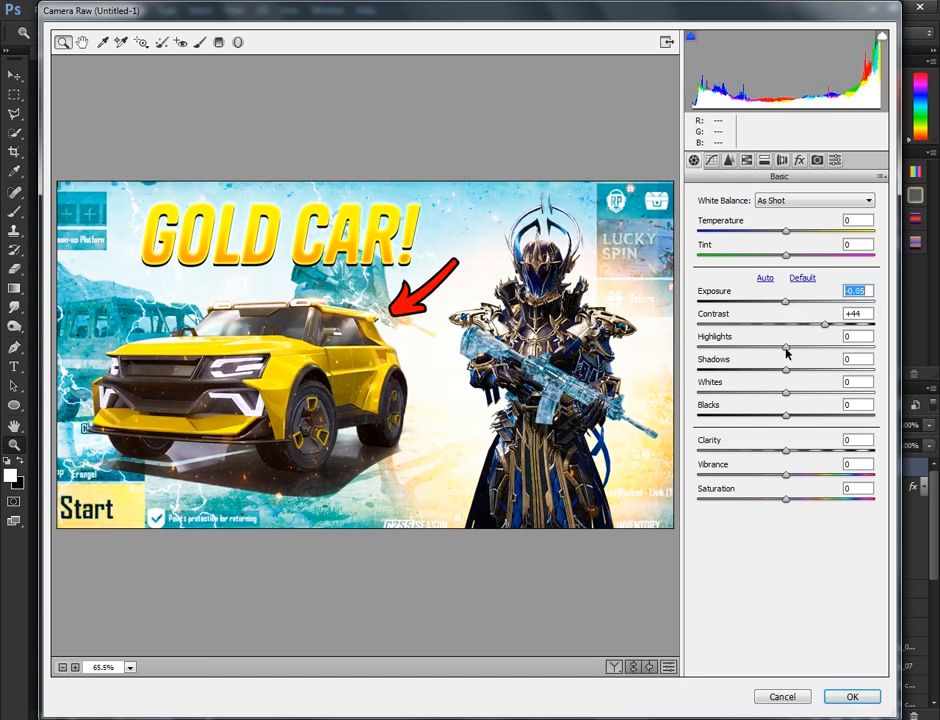
pyautogui.moveTo(762, 347); pyautogui.dragTo(751, 347)
pyautogui.moveTo(786, 450); pyautogui.dragTo(846, 474)
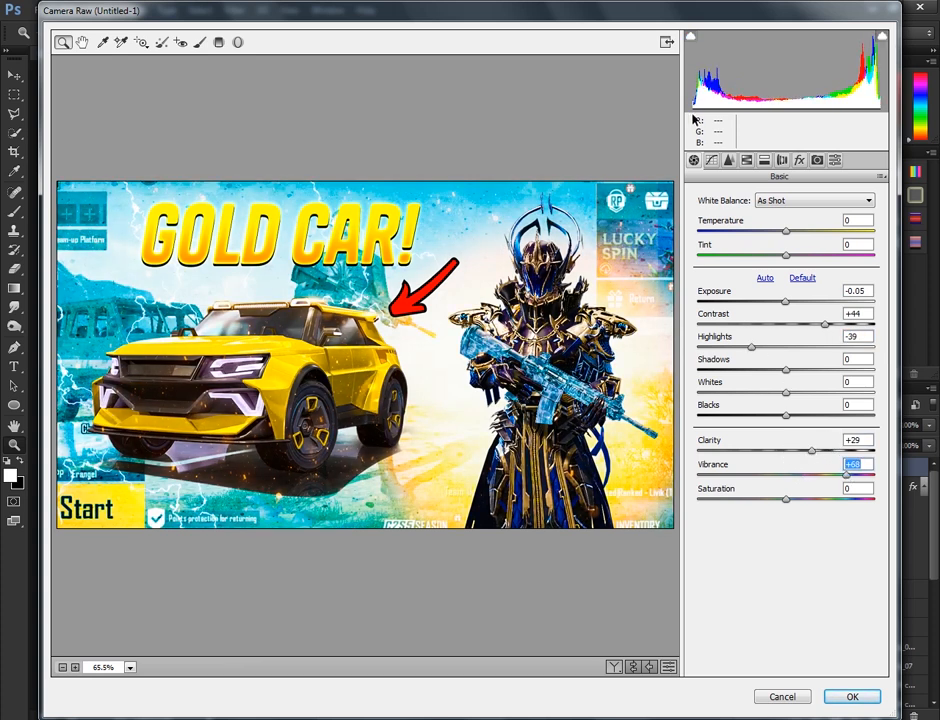
# - Set the Camera Raw sharpening amount to 74 and the luminance noise reduction to 49
pyautogui.click(709, 161)
pyautogui.click(728, 161)
pyautogui.moveTo(713, 224); pyautogui.dragTo(785, 219)
pyautogui.moveTo(737, 343); pyautogui.dragTo(783, 343)
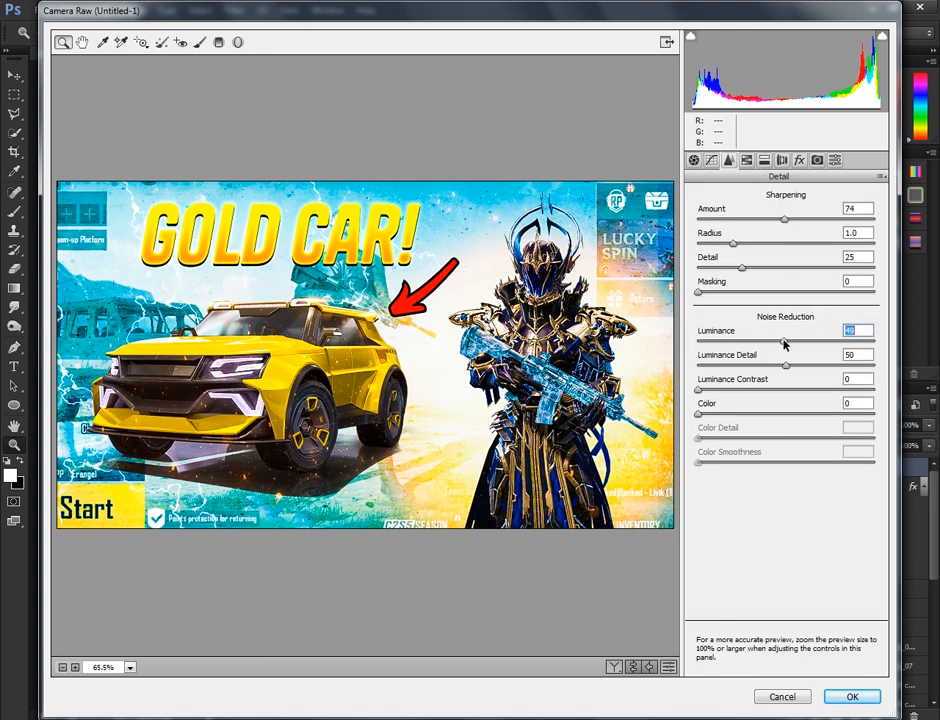
# - Set the Camera Raw Dehaze amount to +12 and the Post Crop Vignetting amount to -27
pyautogui.click(765, 161)
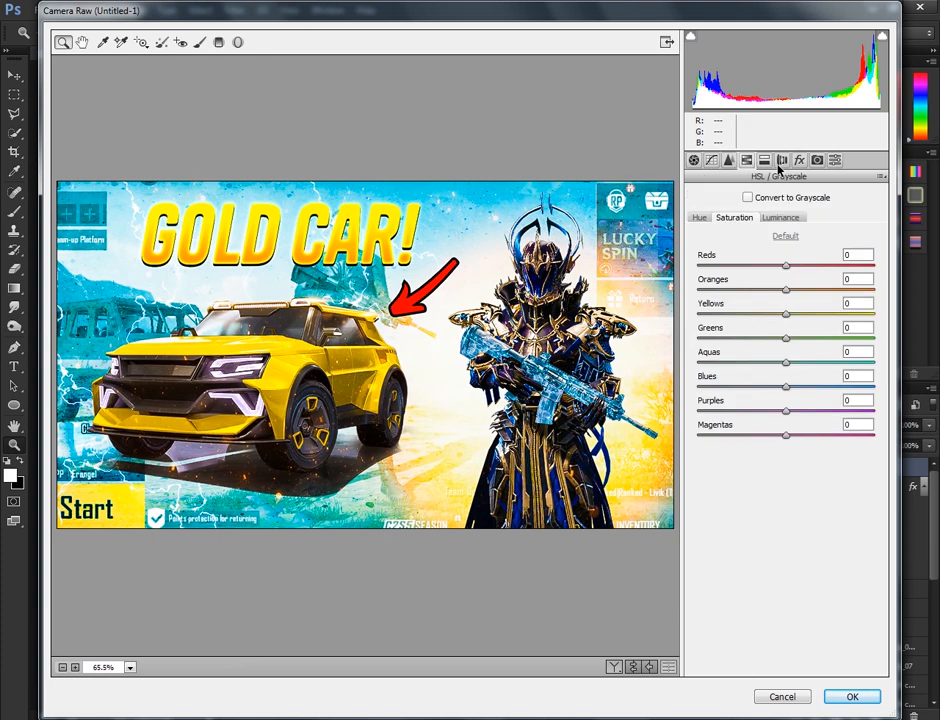
pyautogui.click(798, 161)
pyautogui.moveTo(786, 222); pyautogui.dragTo(798, 220)
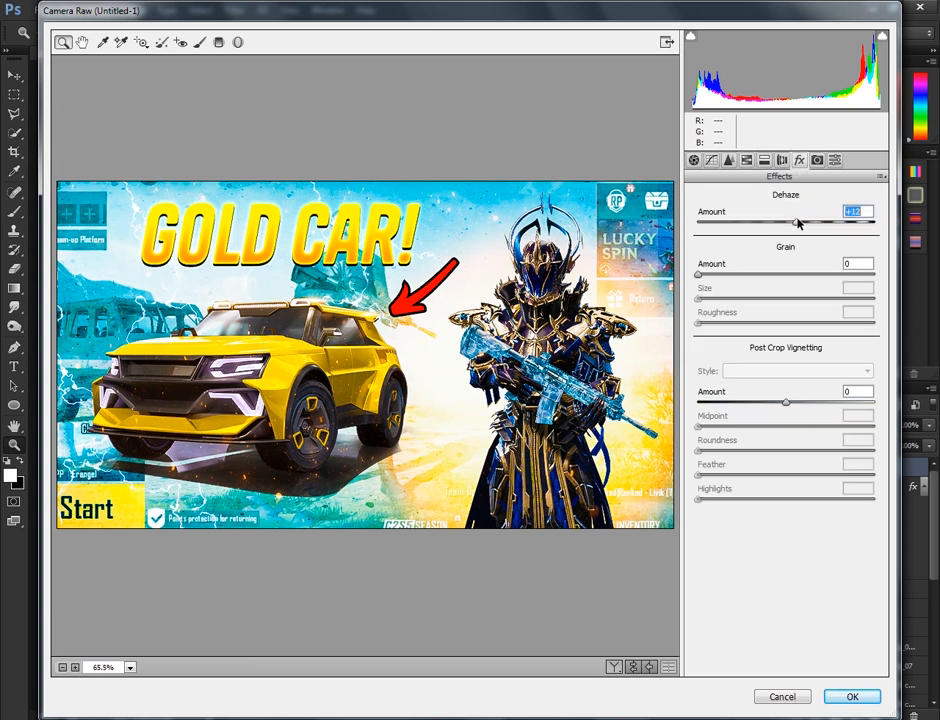
pyautogui.moveTo(786, 402); pyautogui.dragTo(760, 402)
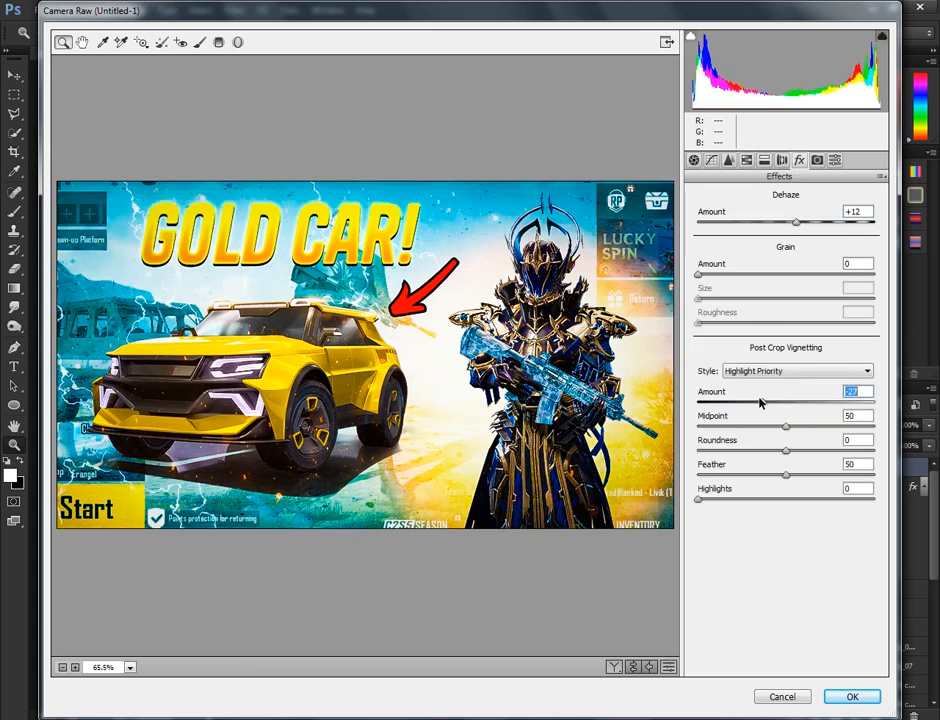
# - Raise the Blue Primary saturation in the camera calibration and apply the Camera Raw Filter to the merged layer
pyautogui.click(816, 161)
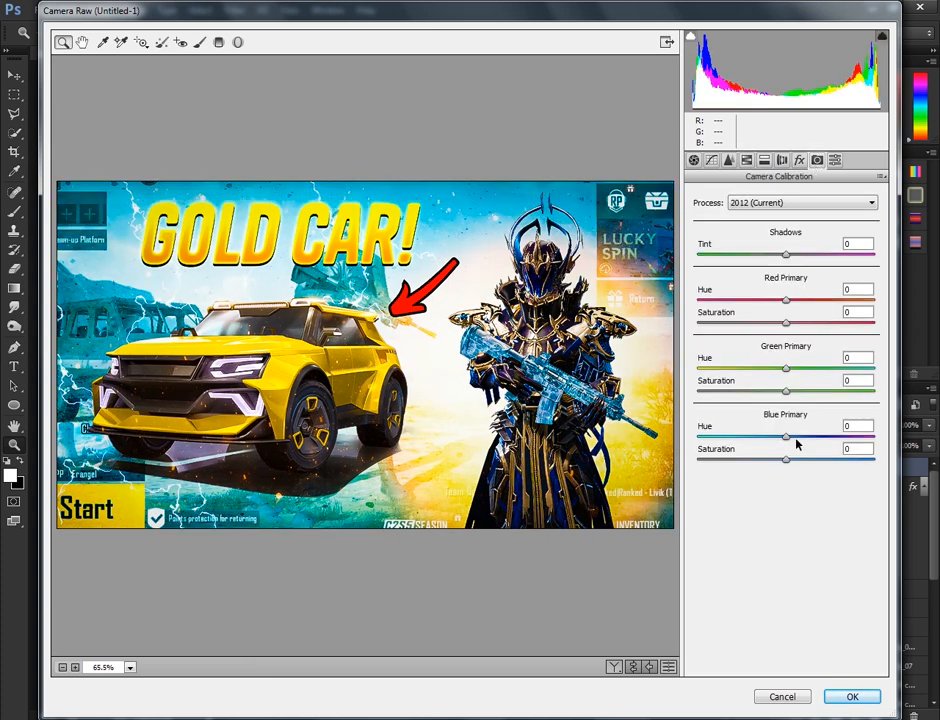
pyautogui.moveTo(787, 459); pyautogui.dragTo(840, 455)
pyautogui.click(848, 697)
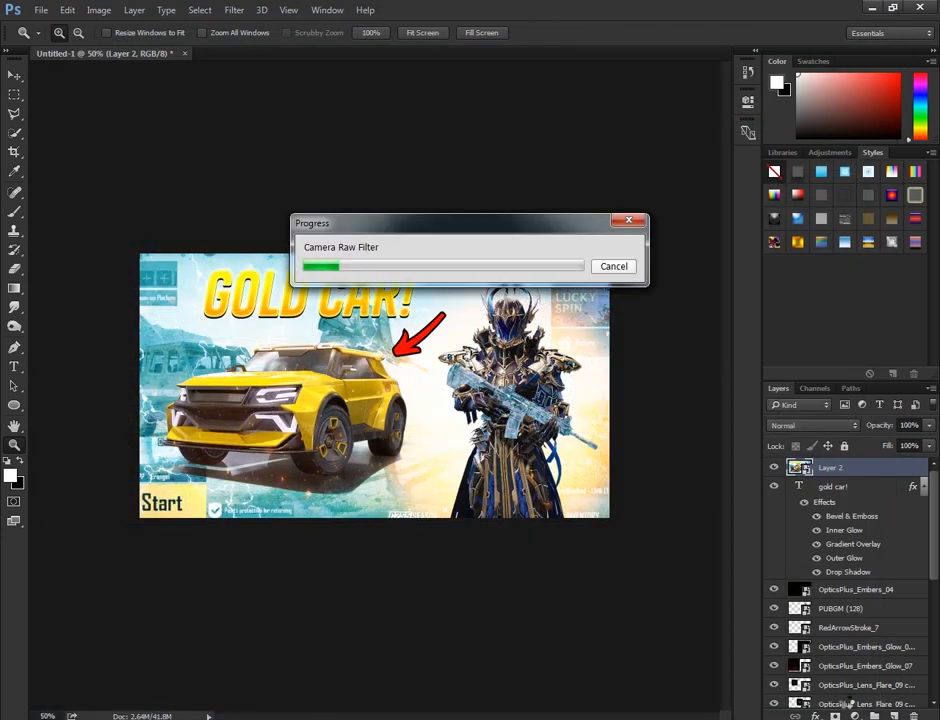
pyautogui.hotkey('ctrl', '+')
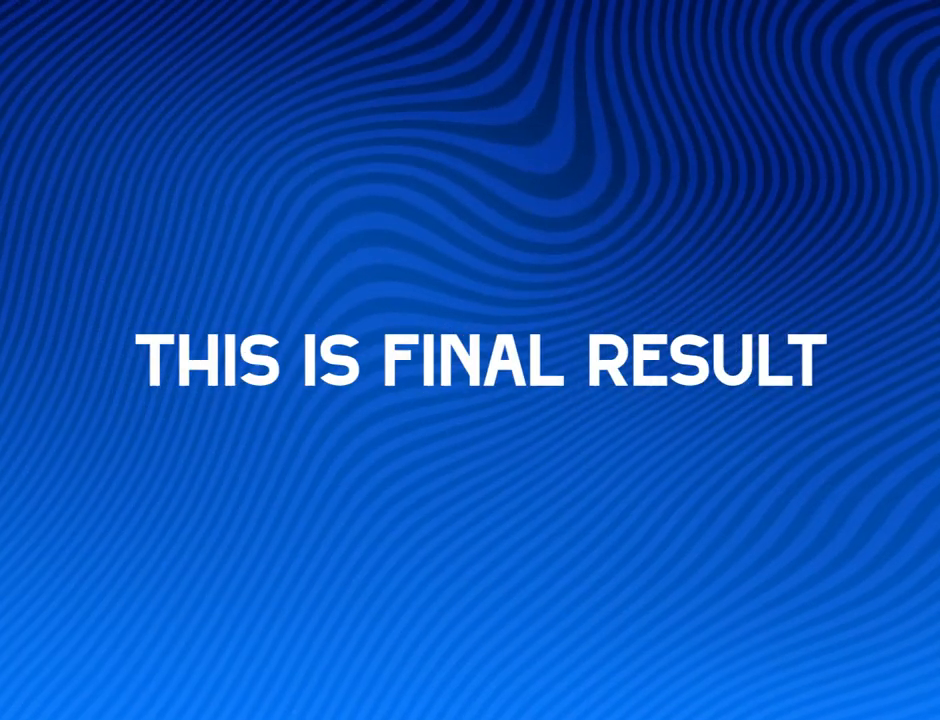